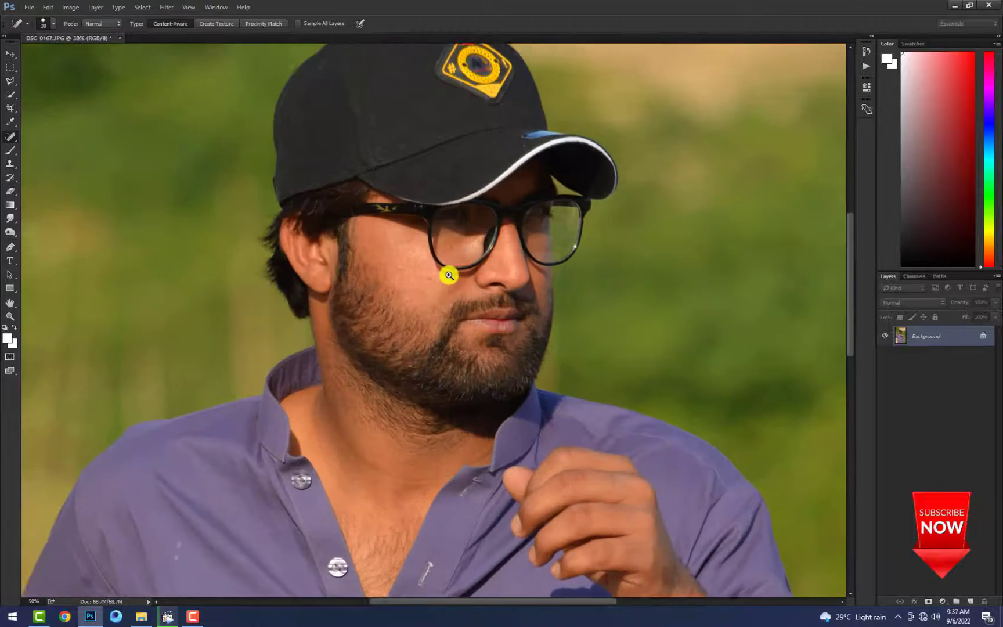
# Heal the blemish on the cheek below the glasses with the Spot Healing Brush at size 20.
pyautogui.keyDown('ctrl'); pyautogui.click(448, 275); pyautogui.keyUp('ctrl')
pyautogui.keyDown('ctrl'); pyautogui.click(431, 278); pyautogui.keyUp('ctrl')
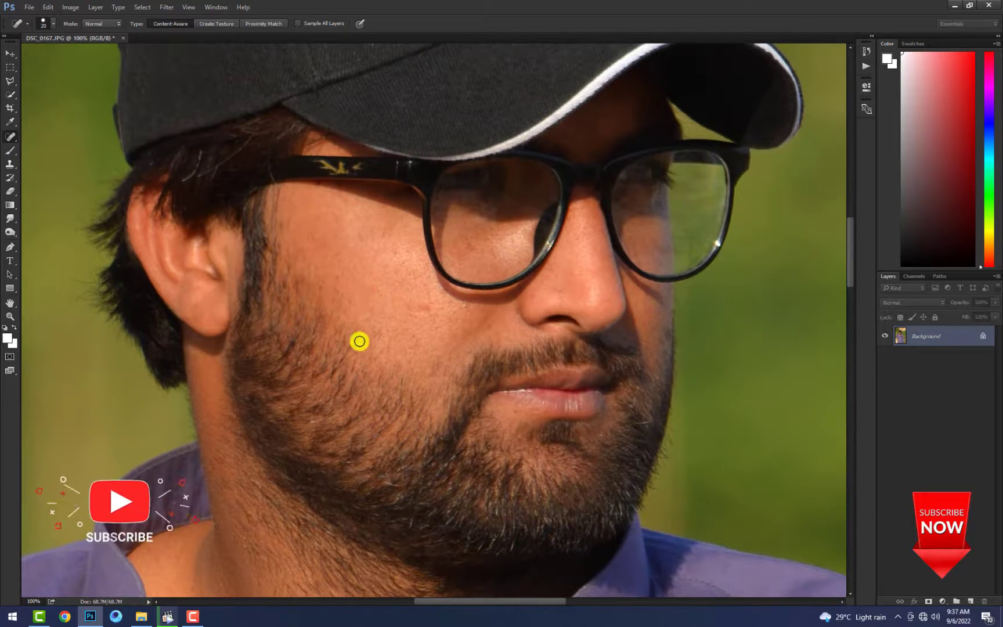
pyautogui.click(430, 314)
pyautogui.moveTo(423, 407); pyautogui.dragTo(398, 259)
pyautogui.keyDown('alt'); pyautogui.click(438, 290); pyautogui.keyUp('alt')
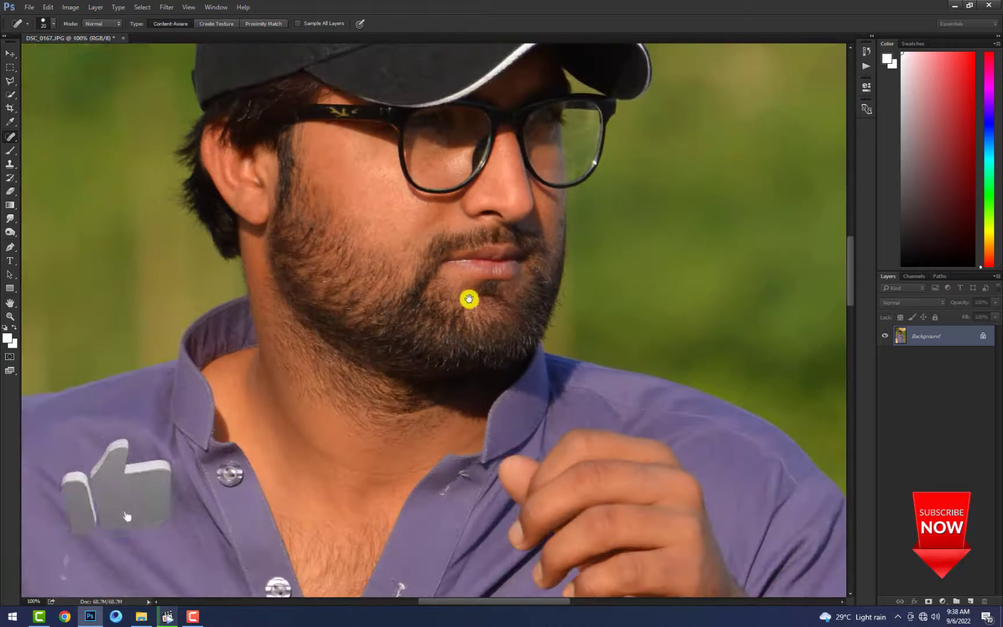
# Retouch small skin spots below the mouth corner and along the cheek's beard edge with the Spot Healing Brush.
pyautogui.keyDown('ctrl'); pyautogui.click(451, 285); pyautogui.keyUp('ctrl')
pyautogui.press('[')
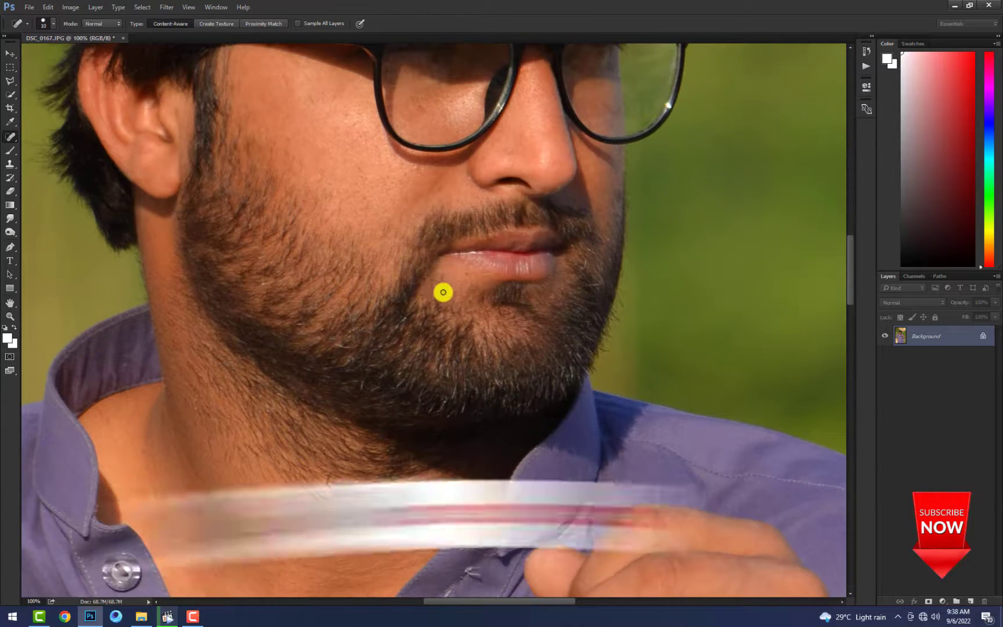
pyautogui.press(']')
pyautogui.moveTo(465, 312); pyautogui.dragTo(472, 290)
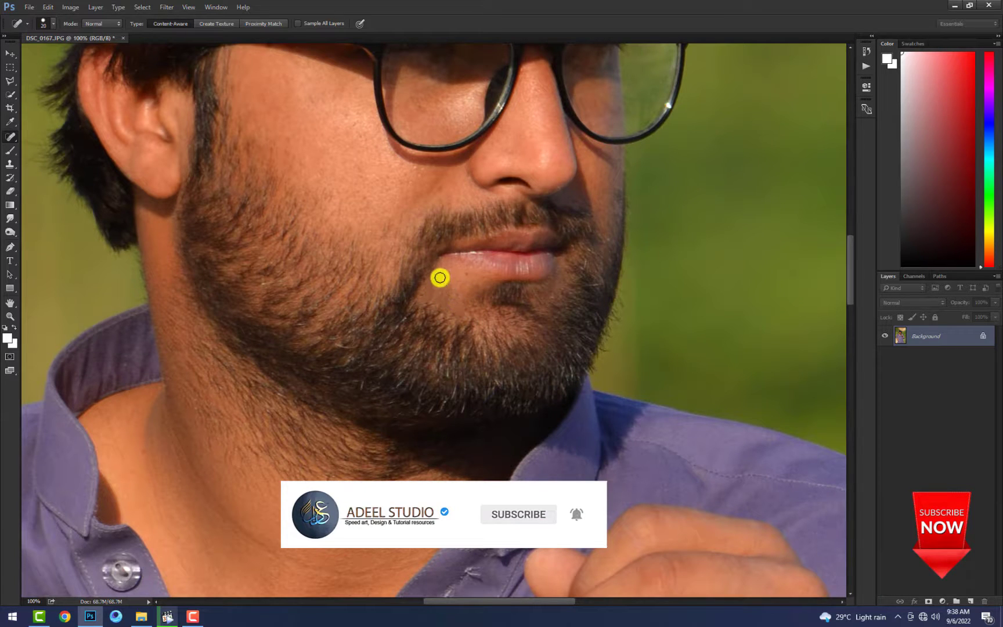
pyautogui.press('[')
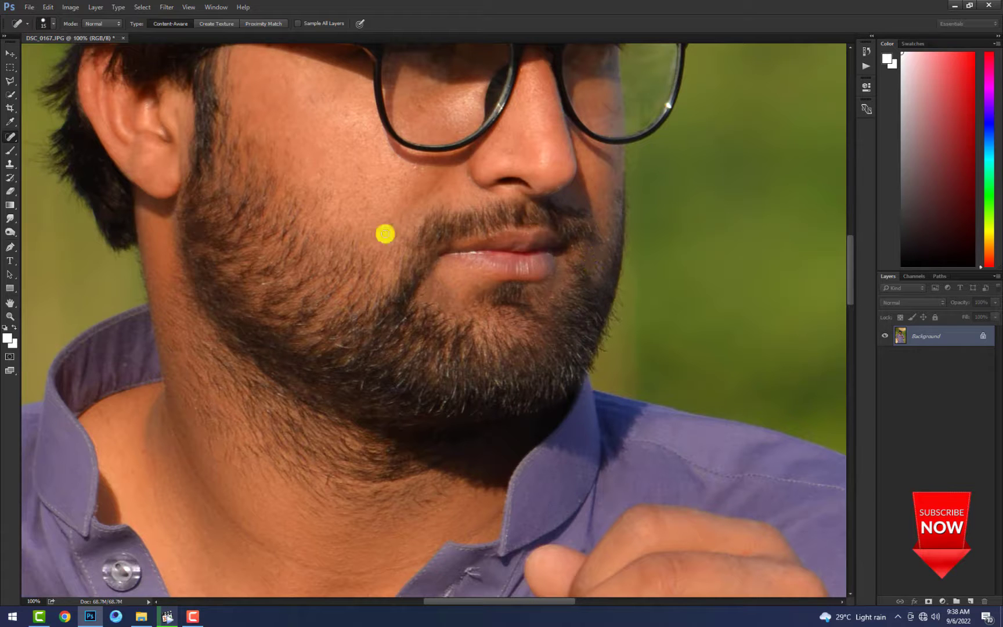
pyautogui.moveTo(317, 247); pyautogui.dragTo(332, 293)
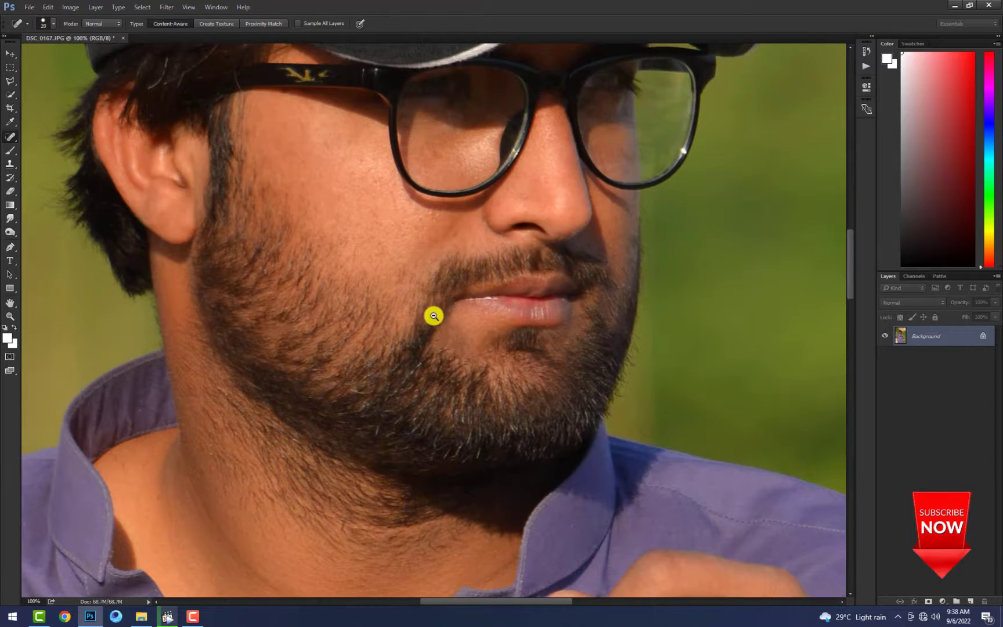
# Run the Face Smoot action from Set 1 on the portrait.
pyautogui.hotkey('ctrl', '-')
pyautogui.hotkey('ctrl', '-')
pyautogui.hotkey('ctrl', '-')
pyautogui.click(208, 8)
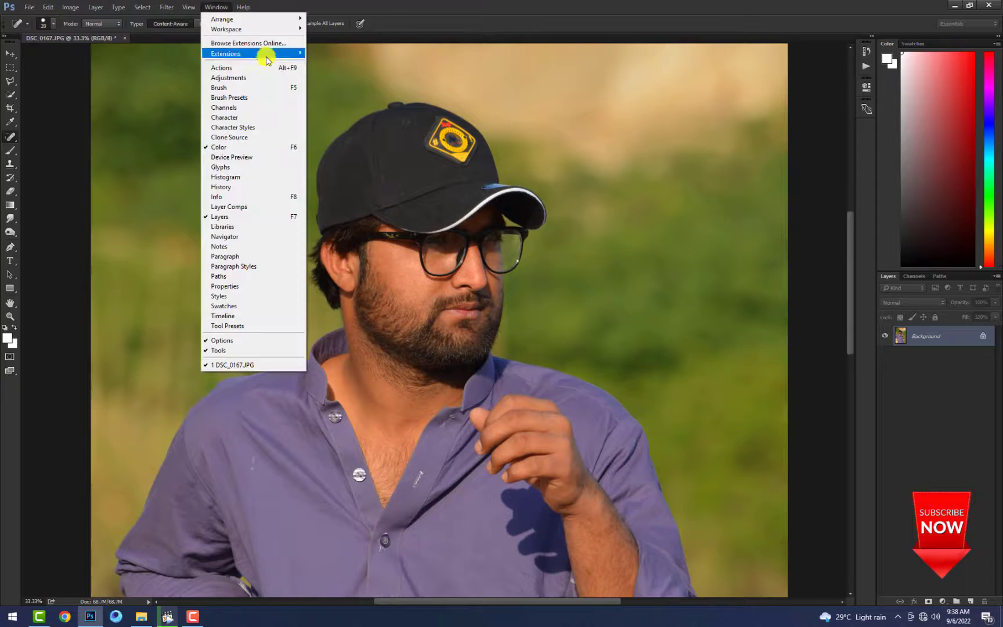
pyautogui.click(239, 68)
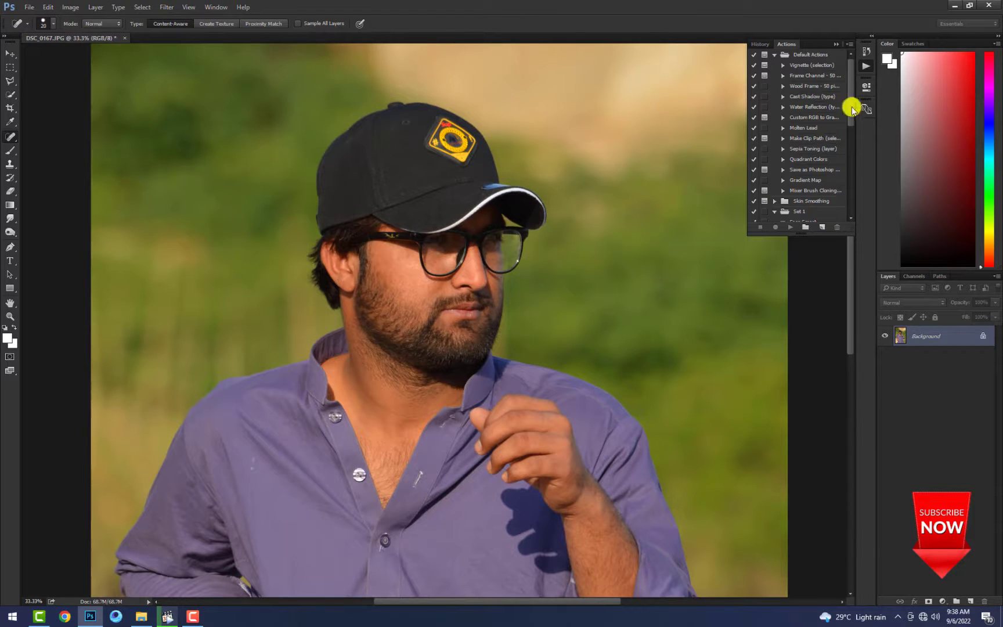
pyautogui.scroll(-1, 813, 142)
pyautogui.click(804, 190)
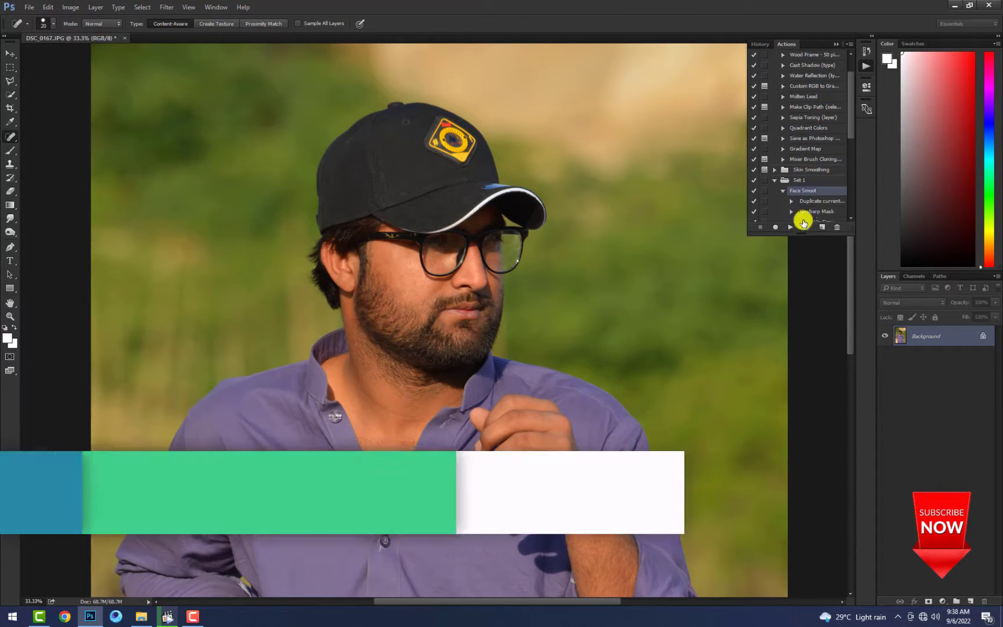
pyautogui.click(788, 228)
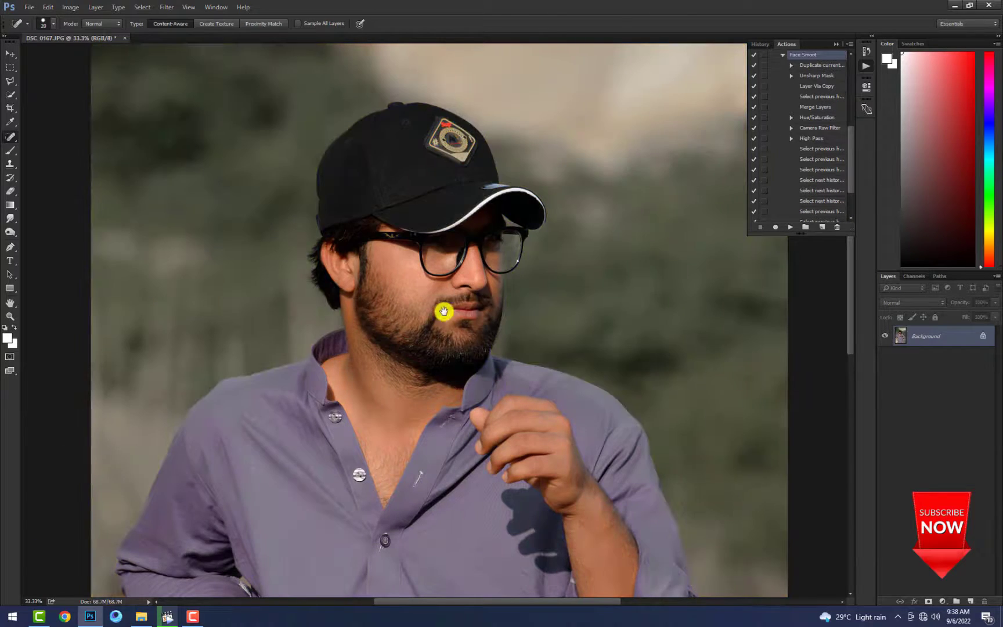
# Examine the smoothed skin on the face up close and compare it with the whole portrait.
pyautogui.keyDown('ctrl'); pyautogui.click(443, 309); pyautogui.keyUp('ctrl')
pyautogui.keyDown('ctrl'); pyautogui.click(441, 302); pyautogui.keyUp('ctrl')
pyautogui.keyDown('ctrl'); pyautogui.click(441, 302); pyautogui.keyUp('ctrl')
pyautogui.moveTo(417, 302); pyautogui.dragTo(436, 316)
pyautogui.keyDown('alt'); pyautogui.click(394, 316); pyautogui.keyUp('alt')
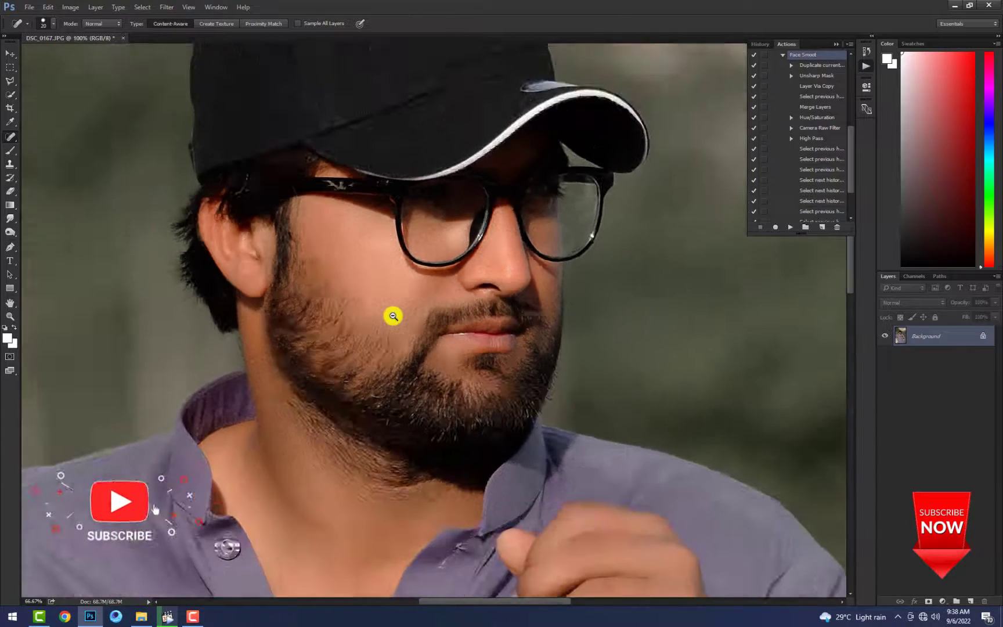
pyautogui.keyDown('alt'); pyautogui.click(394, 317); pyautogui.keyUp('alt')
pyautogui.keyDown('alt'); pyautogui.click(396, 317); pyautogui.keyUp('alt')
pyautogui.keyDown('alt'); pyautogui.click(400, 315); pyautogui.keyUp('alt')
pyautogui.keyDown('alt'); pyautogui.click(441, 301); pyautogui.keyUp('alt')
pyautogui.keyDown('alt'); pyautogui.click(465, 292); pyautogui.keyUp('alt')
pyautogui.keyDown('ctrl'); pyautogui.click(422, 285); pyautogui.keyUp('ctrl')
pyautogui.keyDown('ctrl'); pyautogui.click(425, 283); pyautogui.keyUp('ctrl')
pyautogui.keyDown('ctrl'); pyautogui.click(430, 280); pyautogui.keyUp('ctrl')
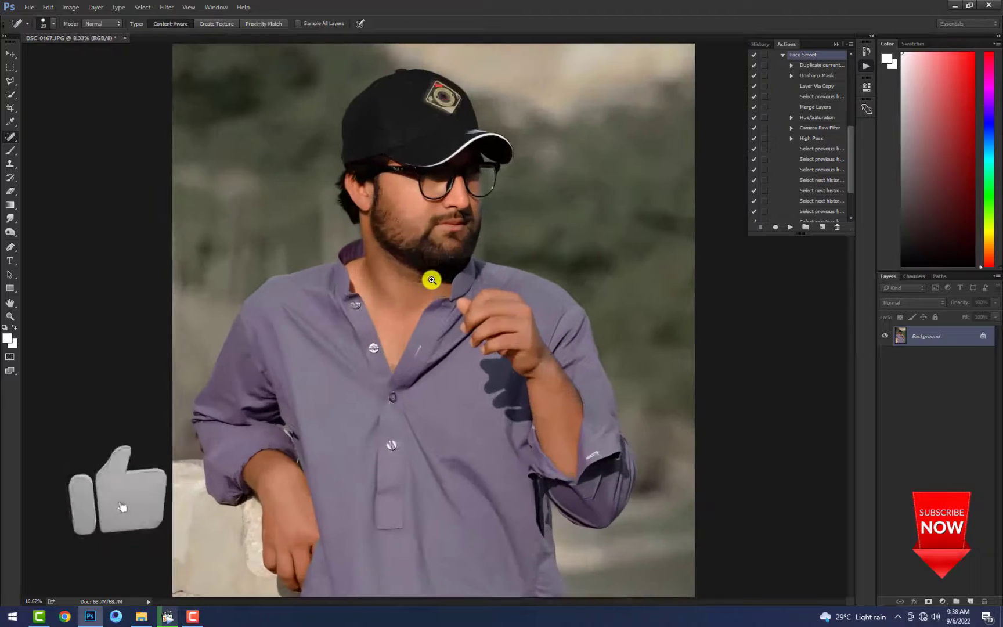
pyautogui.keyDown('ctrl'); pyautogui.click(431, 280); pyautogui.keyUp('ctrl')
pyautogui.keyDown('ctrl'); pyautogui.click(429, 187); pyautogui.keyUp('ctrl')
pyautogui.keyDown('ctrl'); pyautogui.click(437, 187); pyautogui.keyUp('ctrl')
pyautogui.moveTo(441, 186); pyautogui.dragTo(414, 305)
pyautogui.keyDown('ctrl'); pyautogui.click(403, 296); pyautogui.keyUp('ctrl')
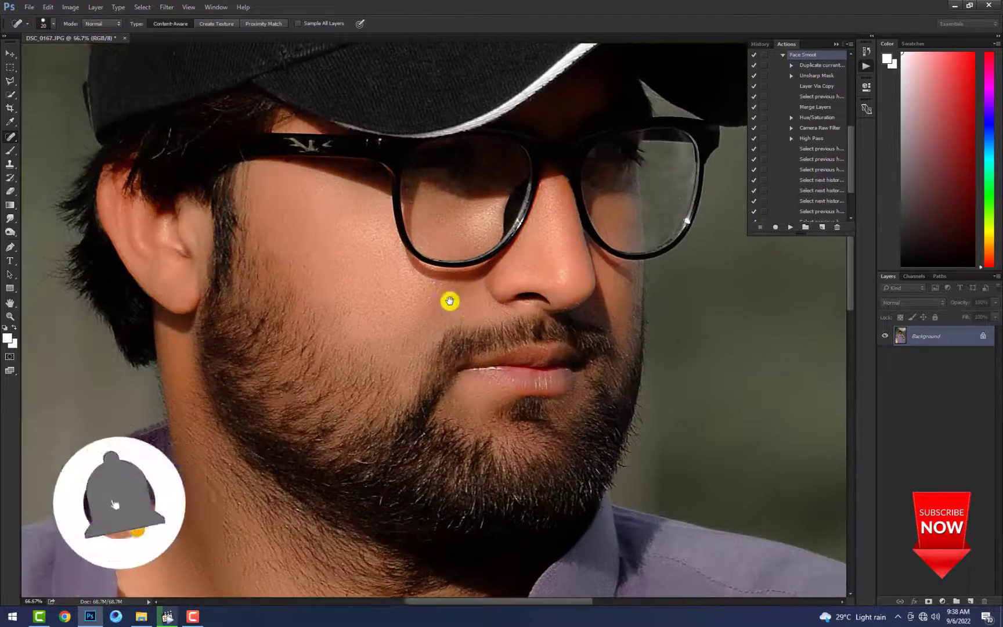
pyautogui.keyDown('alt'); pyautogui.click(453, 308); pyautogui.keyUp('alt')
pyautogui.keyDown('alt'); pyautogui.click(439, 309); pyautogui.keyUp('alt')
pyautogui.keyDown('alt'); pyautogui.click(439, 309); pyautogui.keyUp('alt')
pyautogui.keyDown('alt'); pyautogui.click(440, 310); pyautogui.keyUp('alt')
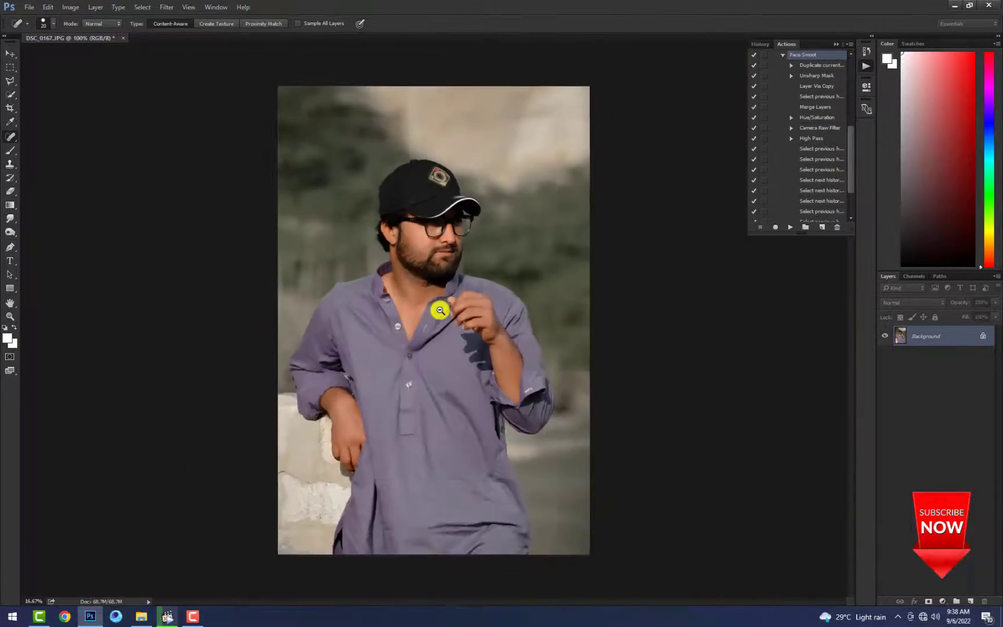
# Review the rest of the action's recorded commands and the cheek and beard detail, and collapse the Actions panel.
pyautogui.scroll(-3, 849, 156)
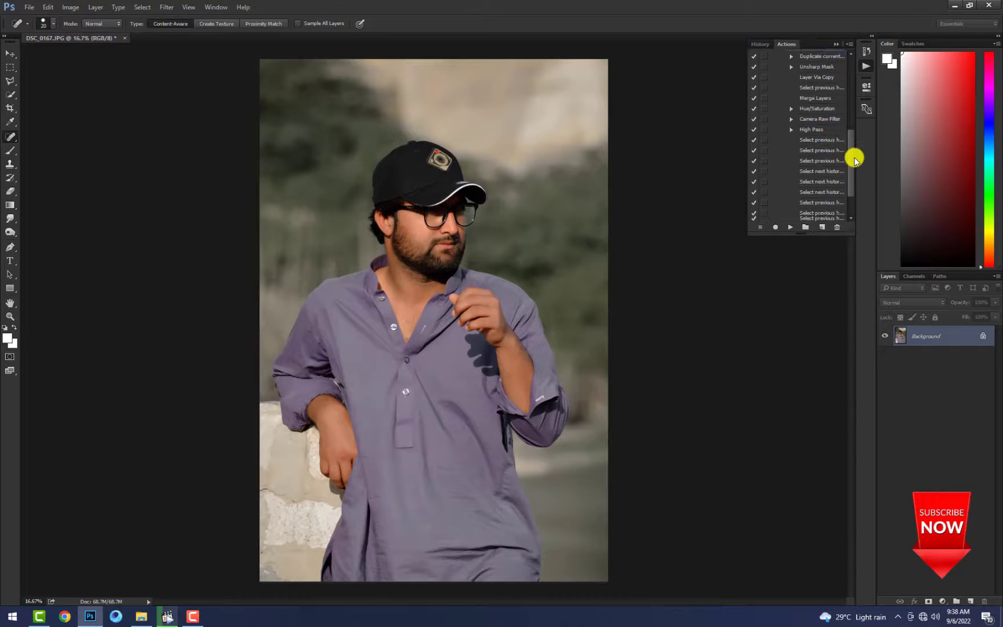
pyautogui.keyDown('ctrl'); pyautogui.click(413, 237); pyautogui.keyUp('ctrl')
pyautogui.keyDown('ctrl'); pyautogui.click(415, 237); pyautogui.keyUp('ctrl')
pyautogui.keyDown('ctrl'); pyautogui.click(444, 228); pyautogui.keyUp('ctrl')
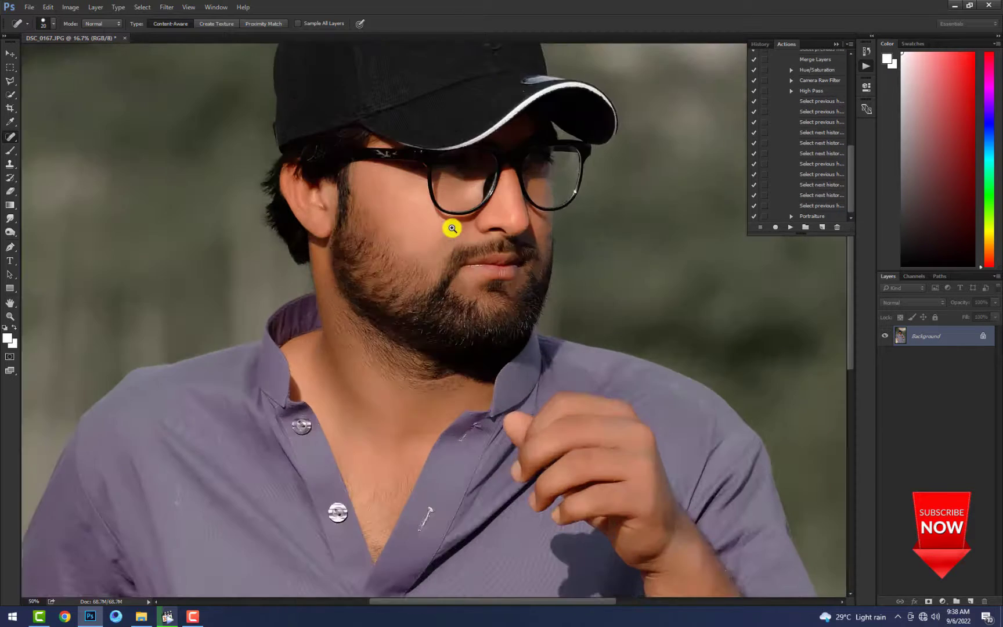
pyautogui.keyDown('ctrl'); pyautogui.click(451, 228); pyautogui.keyUp('ctrl')
pyautogui.keyDown('ctrl'); pyautogui.click(454, 231); pyautogui.keyUp('ctrl')
pyautogui.moveTo(462, 299); pyautogui.dragTo(458, 309)
pyautogui.keyDown('alt'); pyautogui.click(458, 309); pyautogui.keyUp('alt')
pyautogui.keyDown('alt'); pyautogui.click(458, 309); pyautogui.keyUp('alt')
pyautogui.keyDown('alt'); pyautogui.click(458, 310); pyautogui.keyUp('alt')
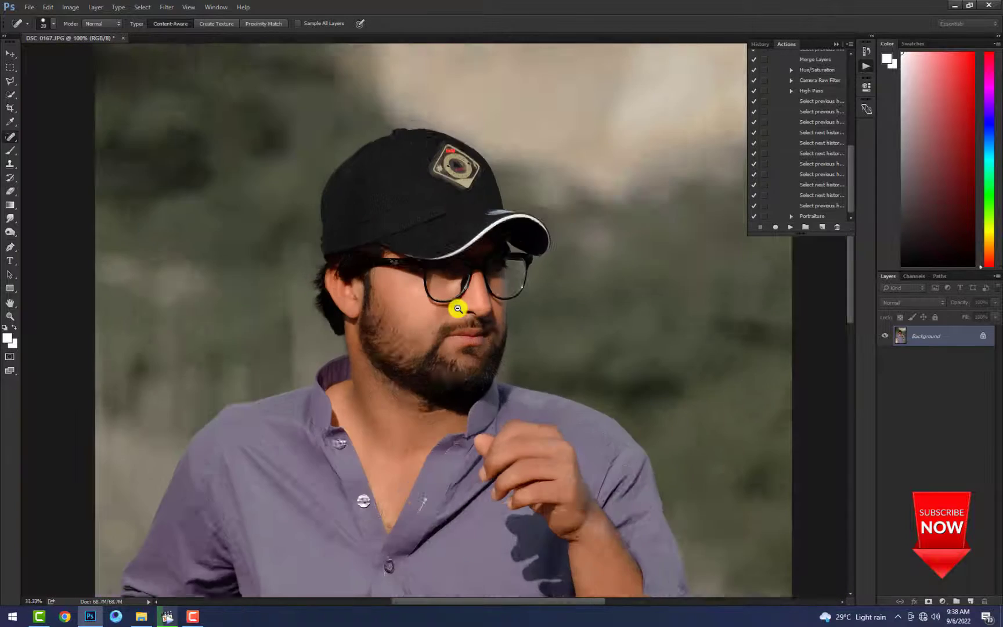
pyautogui.keyDown('alt'); pyautogui.click(457, 311); pyautogui.keyUp('alt')
pyautogui.keyDown('alt'); pyautogui.click(455, 313); pyautogui.keyUp('alt')
pyautogui.keyDown('alt'); pyautogui.click(454, 313); pyautogui.keyUp('alt')
pyautogui.keyDown('ctrl'); pyautogui.click(422, 255); pyautogui.keyUp('ctrl')
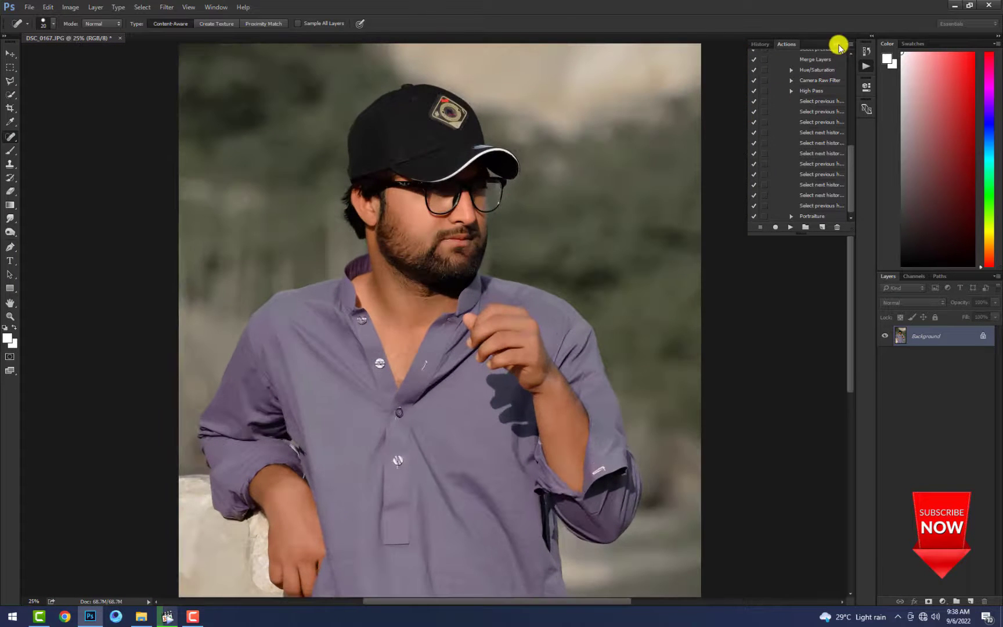
pyautogui.click(838, 47)
pyautogui.keyDown('ctrl'); pyautogui.click(430, 185); pyautogui.keyUp('ctrl')
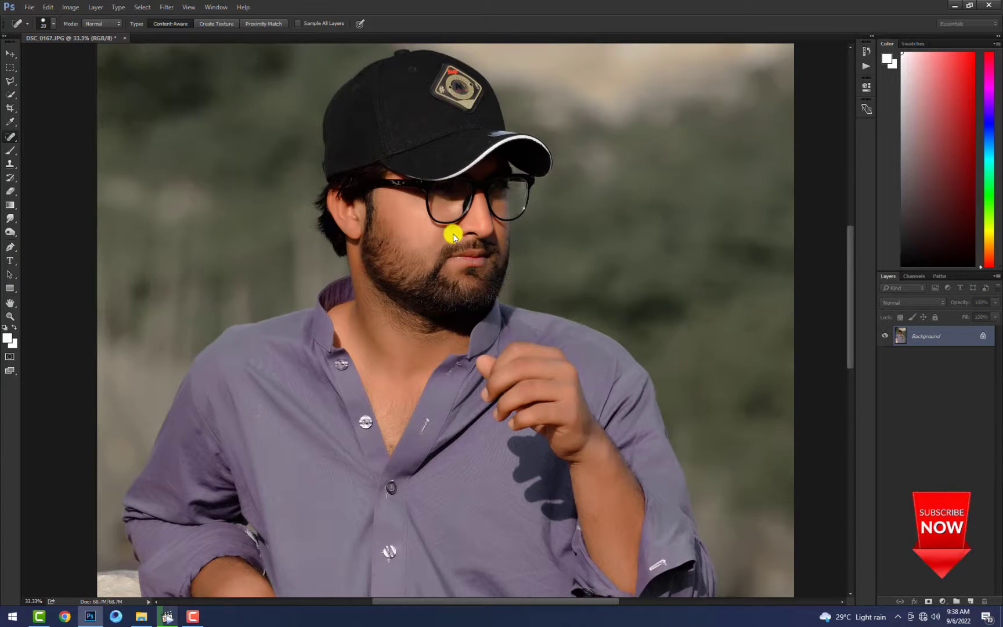
# Open the Camera Raw filter and set Highlights to -100 and Shadows to +100.
pyautogui.hotkey('ctrl', 'shift', 'a')
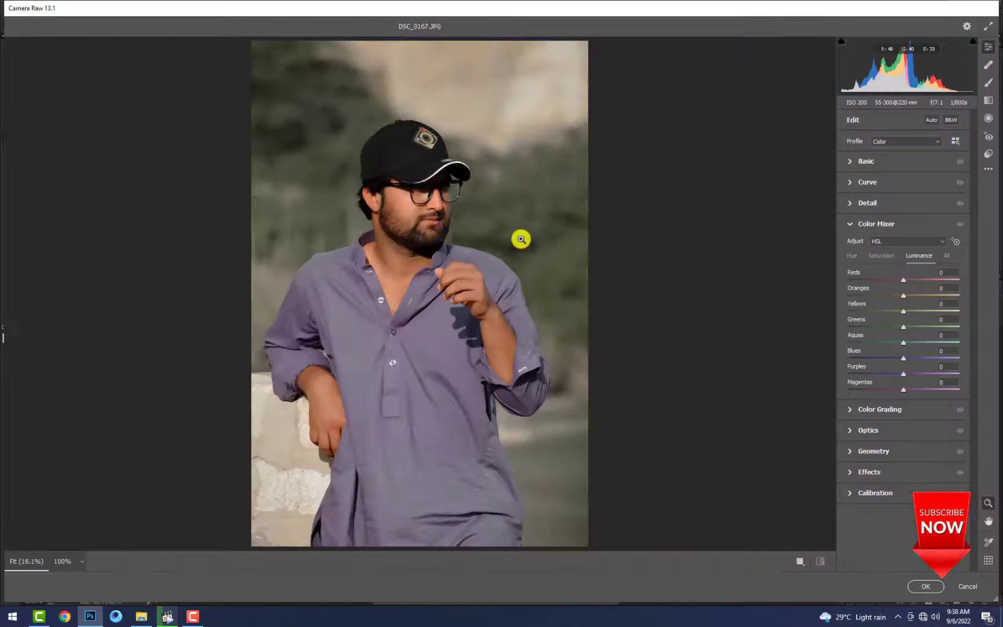
pyautogui.click(407, 222)
pyautogui.click(868, 160)
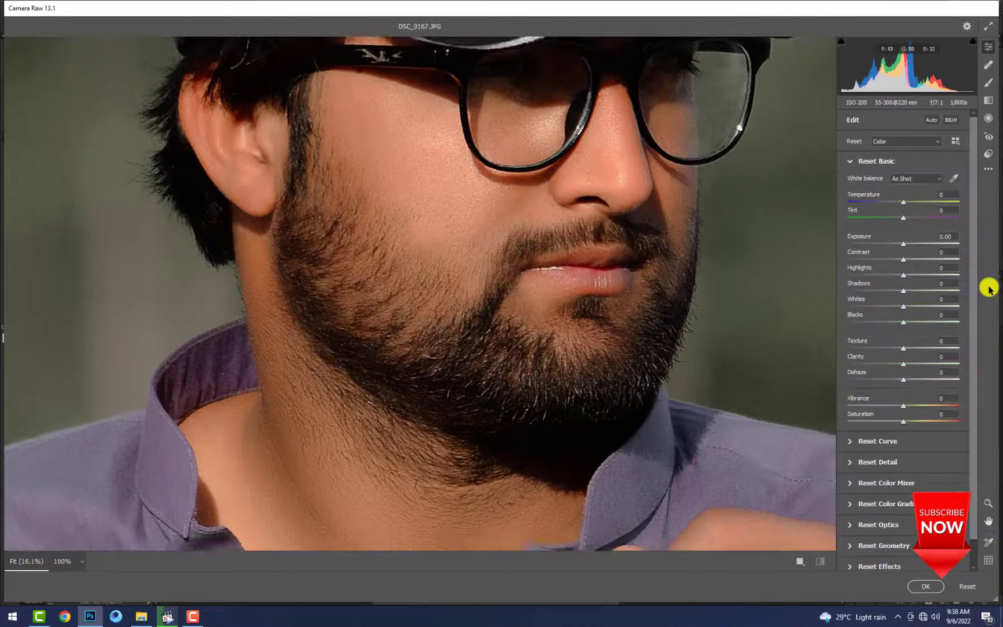
pyautogui.hotkey('ctrl', '0')
pyautogui.click(348, 320)
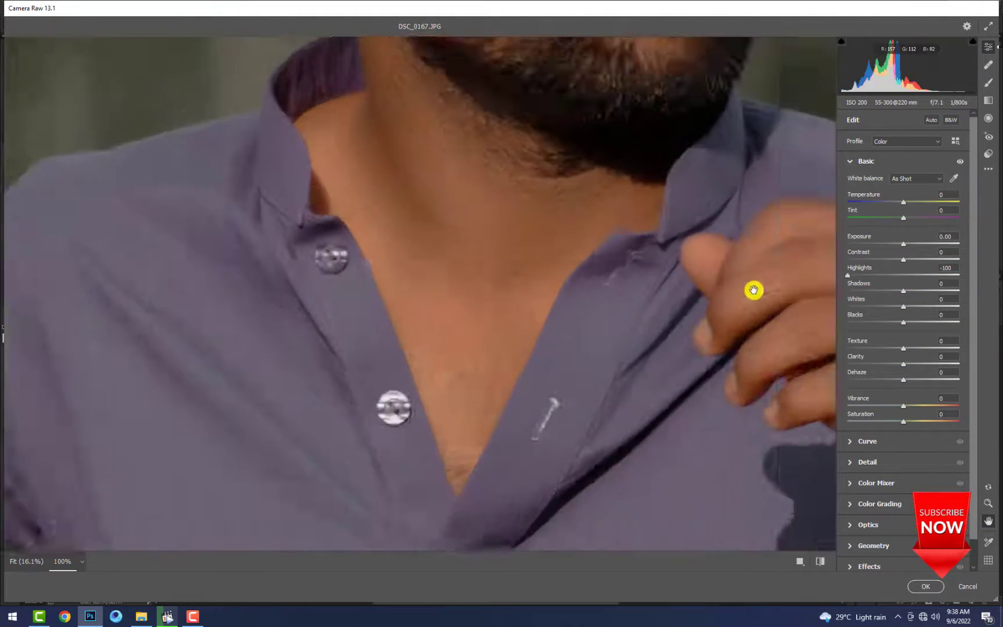
pyautogui.moveTo(903, 290); pyautogui.dragTo(998, 297)
pyautogui.click(414, 260)
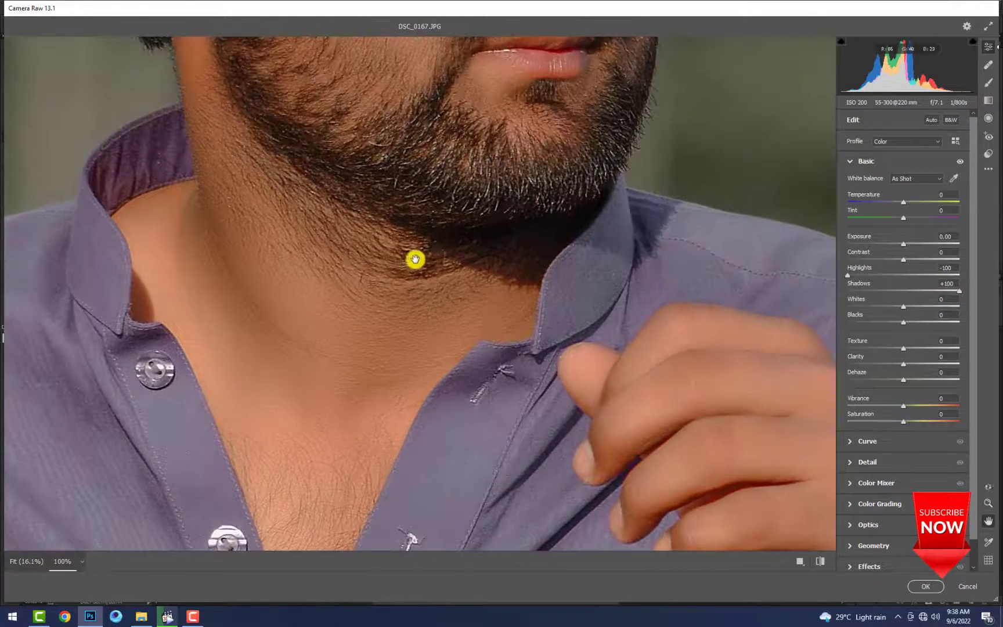
pyautogui.keyDown('alt'); pyautogui.click(430, 260); pyautogui.keyUp('alt')
pyautogui.click(402, 241)
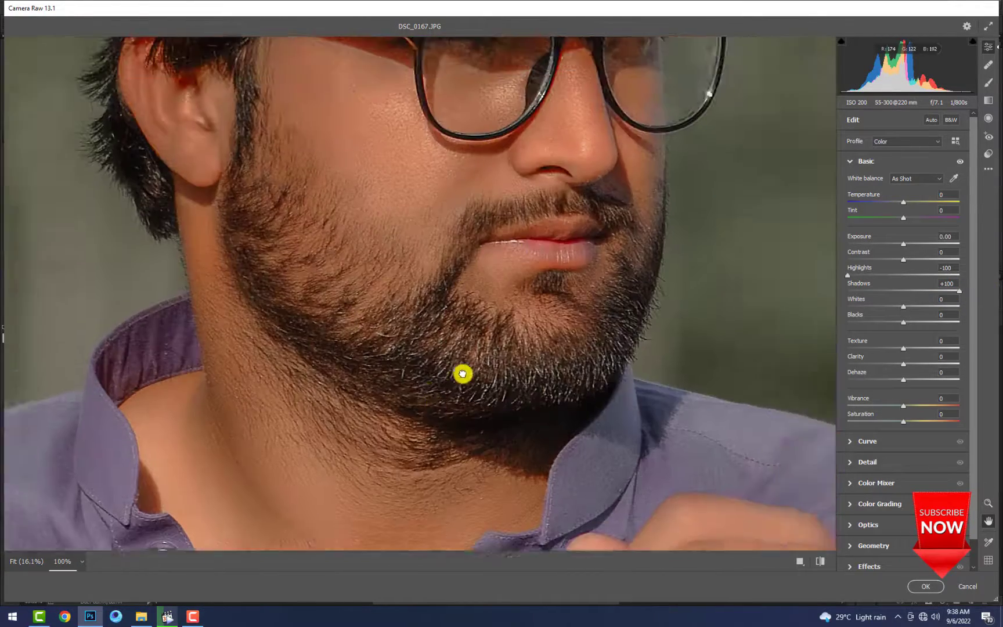
pyautogui.hotkey('ctrl', '0')
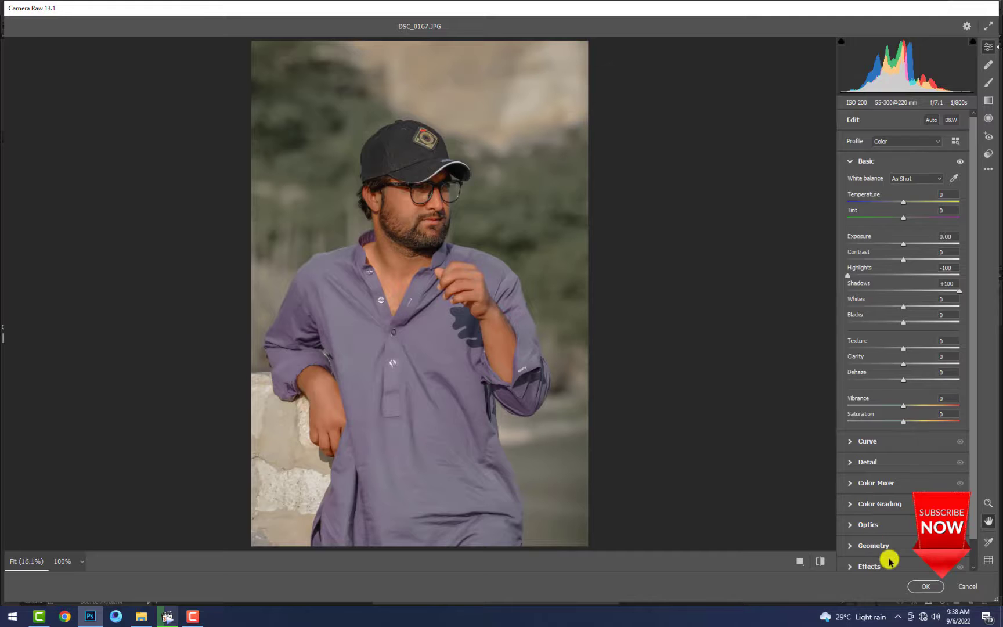
# In the Color Mixer, lower Oranges saturation to about -68, raise Oranges luminance nearly to maximum, and apply the filter.
pyautogui.scroll(-1, 888, 560)
pyautogui.click(891, 455)
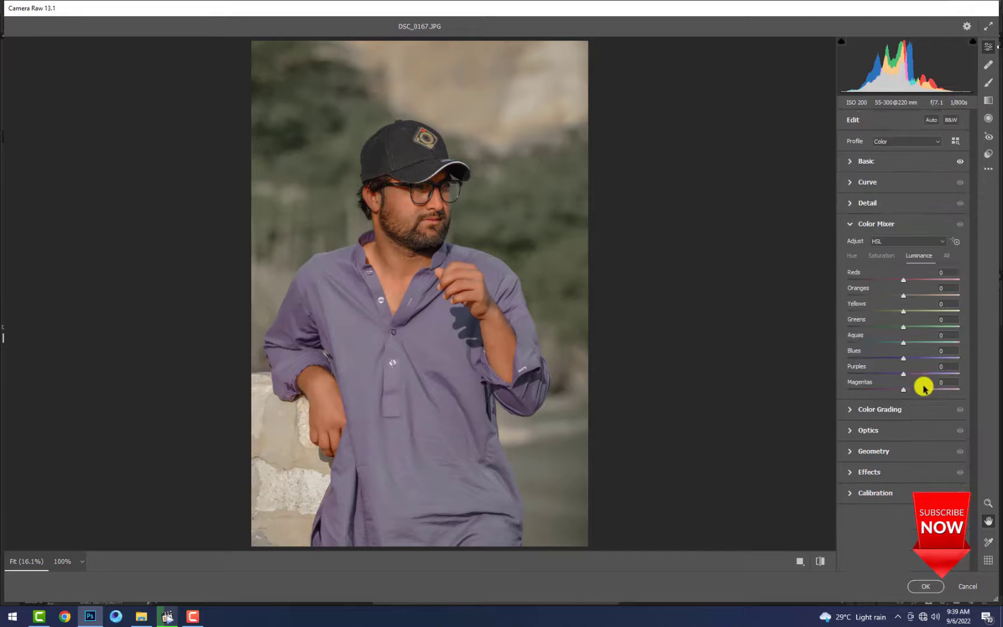
pyautogui.click(882, 256)
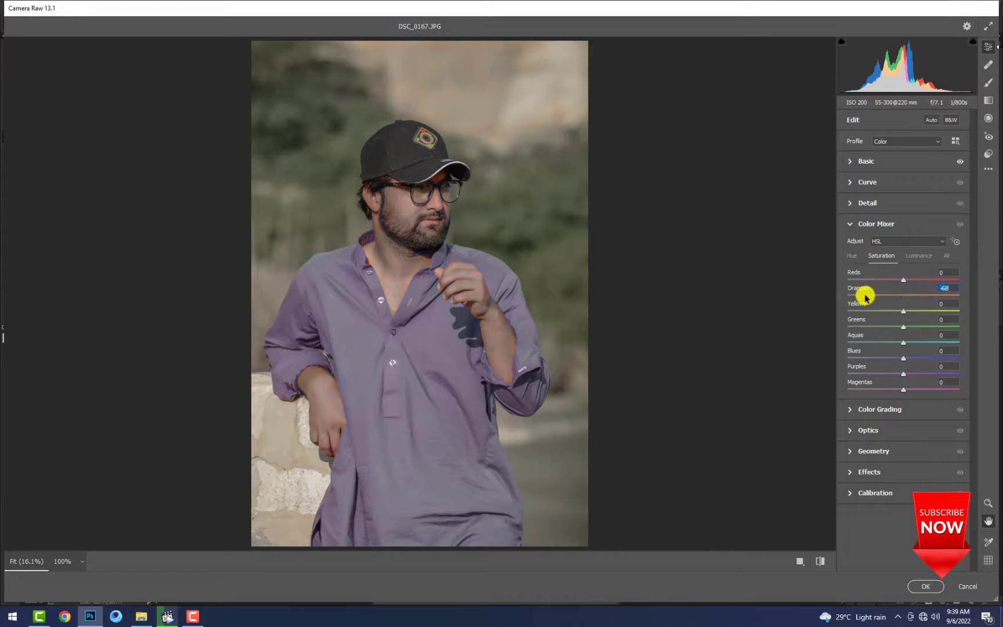
pyautogui.click(917, 256)
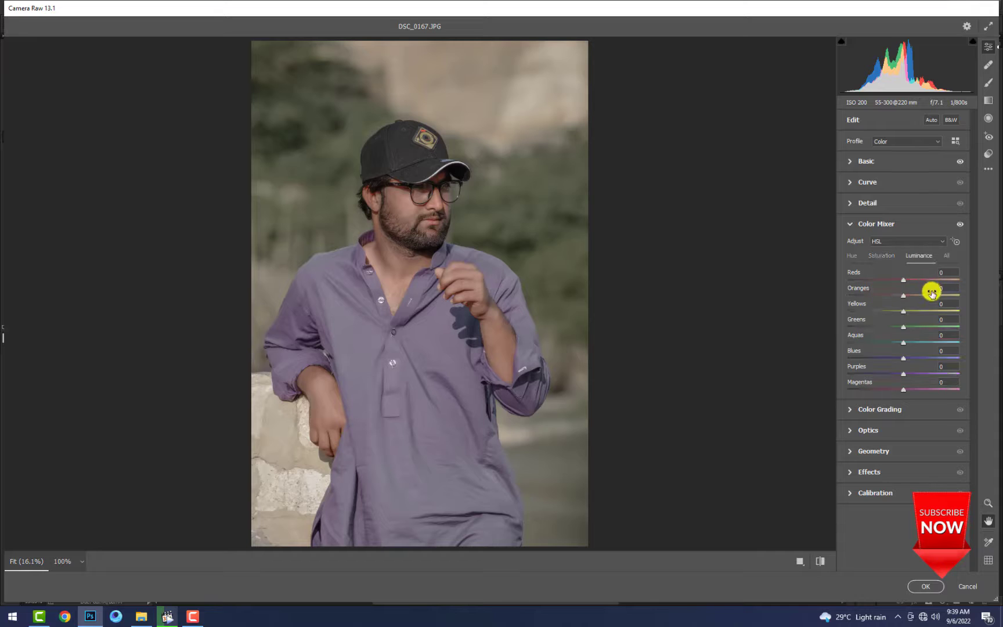
pyautogui.moveTo(929, 293); pyautogui.dragTo(965, 298)
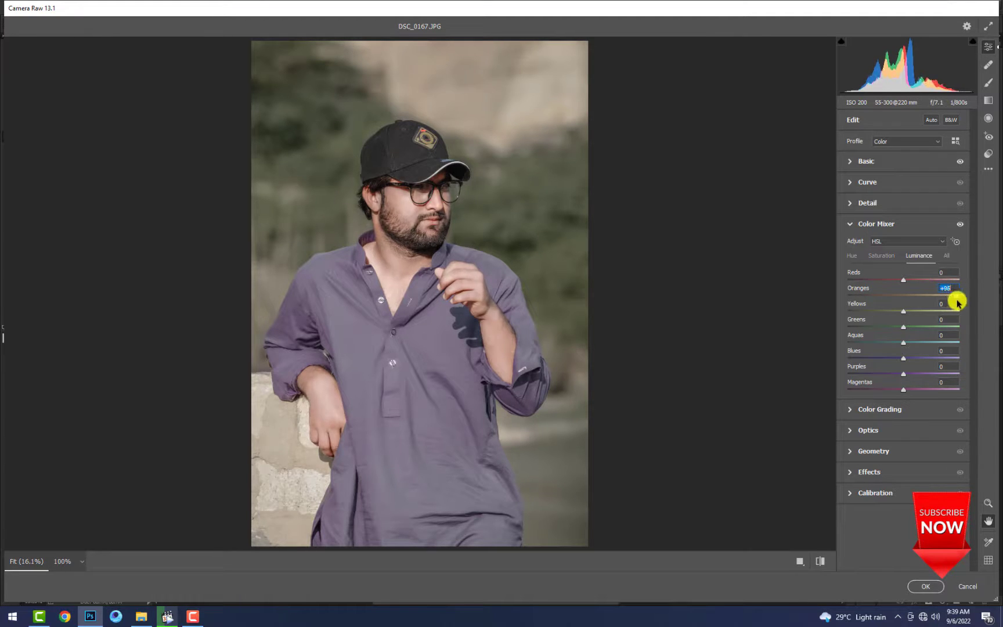
pyautogui.press('Return')
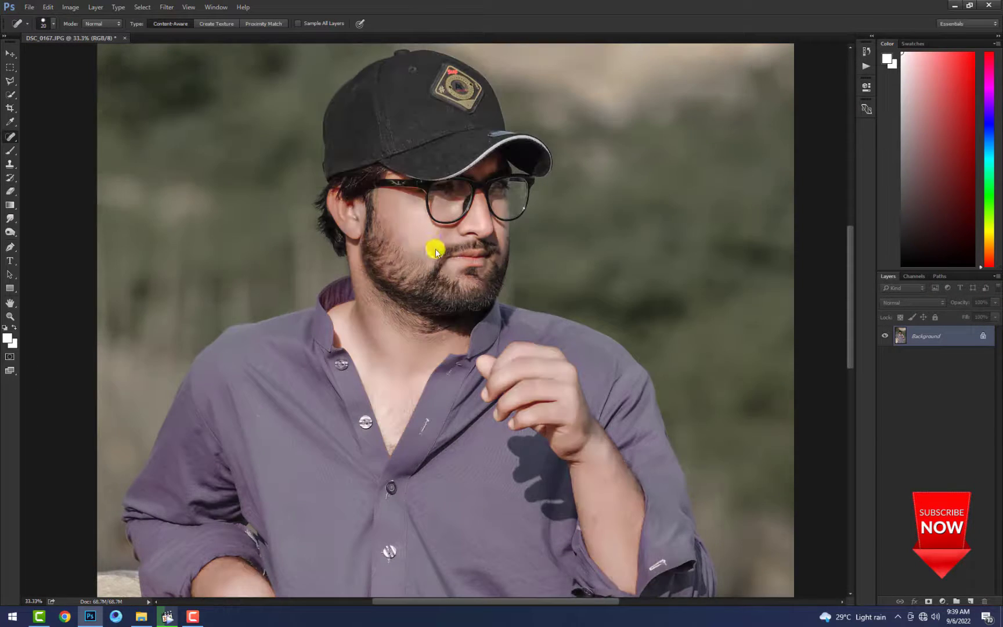
# Duplicate the background to a new layer and make a feathered Polygonal Lasso selection of the cheek above the beard.
pyautogui.click(442, 227)
pyautogui.keyDown('ctrl'); pyautogui.click(380, 227); pyautogui.keyUp('ctrl')
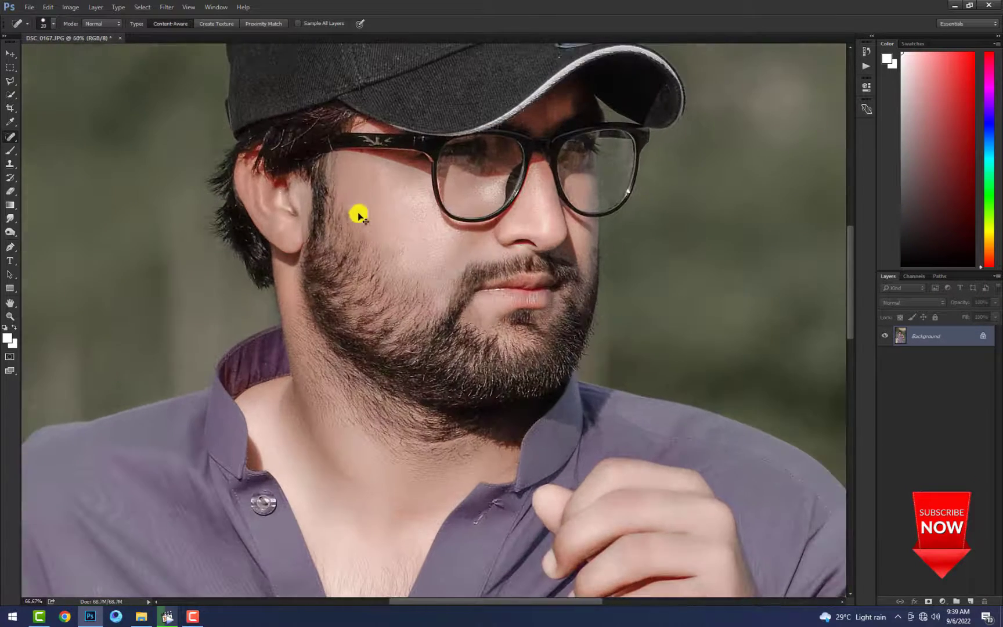
pyautogui.hotkey('ctrl', 'j')
pyautogui.keyDown('ctrl'); pyautogui.click(325, 154); pyautogui.keyUp('ctrl')
pyautogui.click(7, 81)
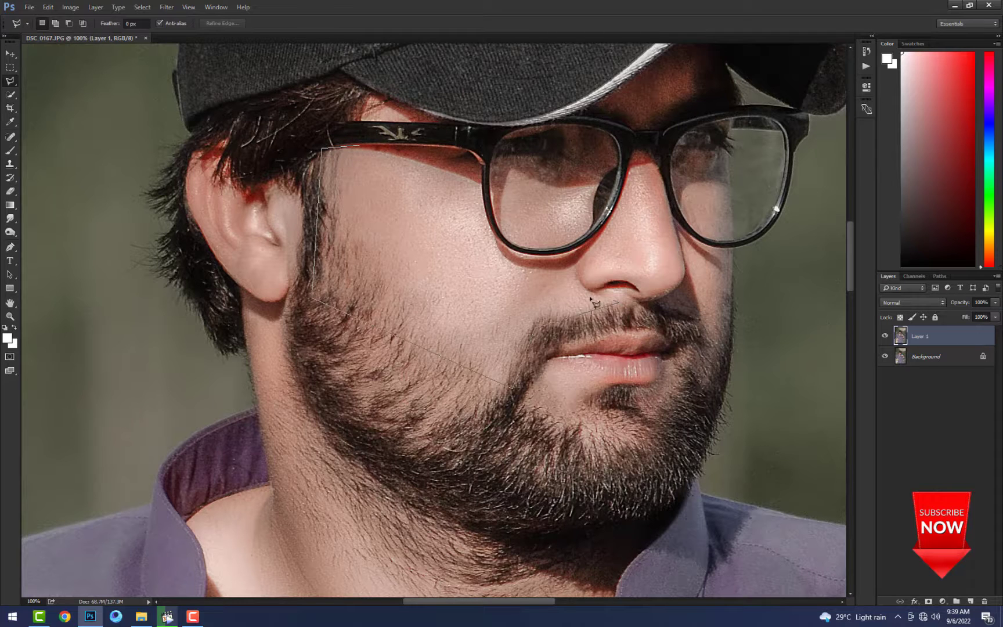
pyautogui.click(359, 146)
pyautogui.rightClick(358, 220)
pyautogui.click(388, 250)
pyautogui.press('Return')
# Smooth the skin inside the cheek selection with the Smudge tool at size 400 and 23% strength.
pyautogui.click(10, 218)
pyautogui.press(']')
pyautogui.press(']')
pyautogui.press(']')
pyautogui.moveTo(348, 192); pyautogui.dragTo(371, 290)
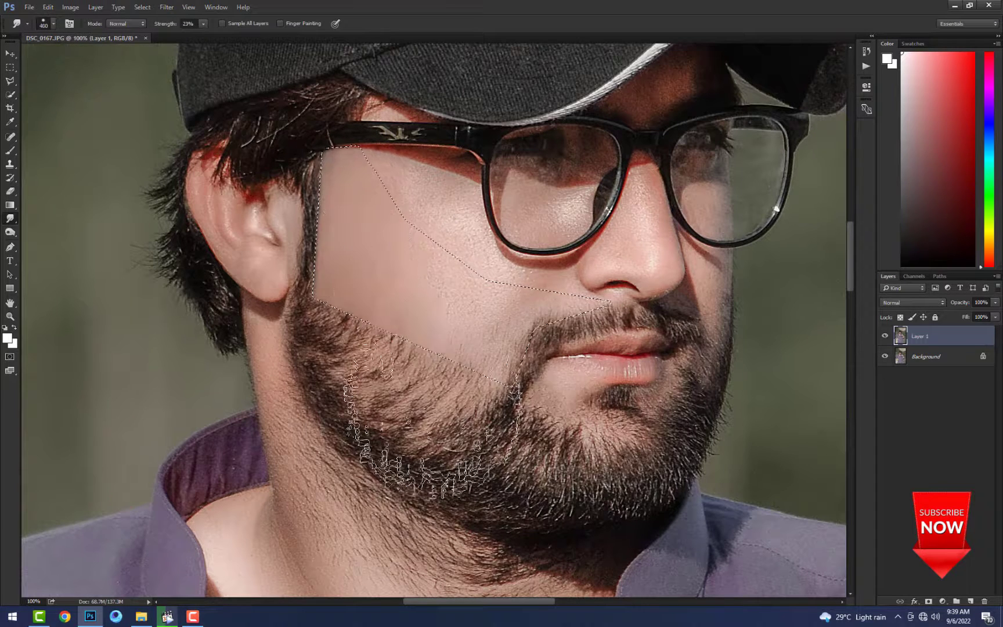
pyautogui.moveTo(441, 325); pyautogui.dragTo(523, 348)
# Invert the selection, darken the beard along the cheek line with Burn at Midtones, 50% exposure, and merge the layer down.
pyautogui.hotkey('ctrl', '-')
pyautogui.click(10, 232)
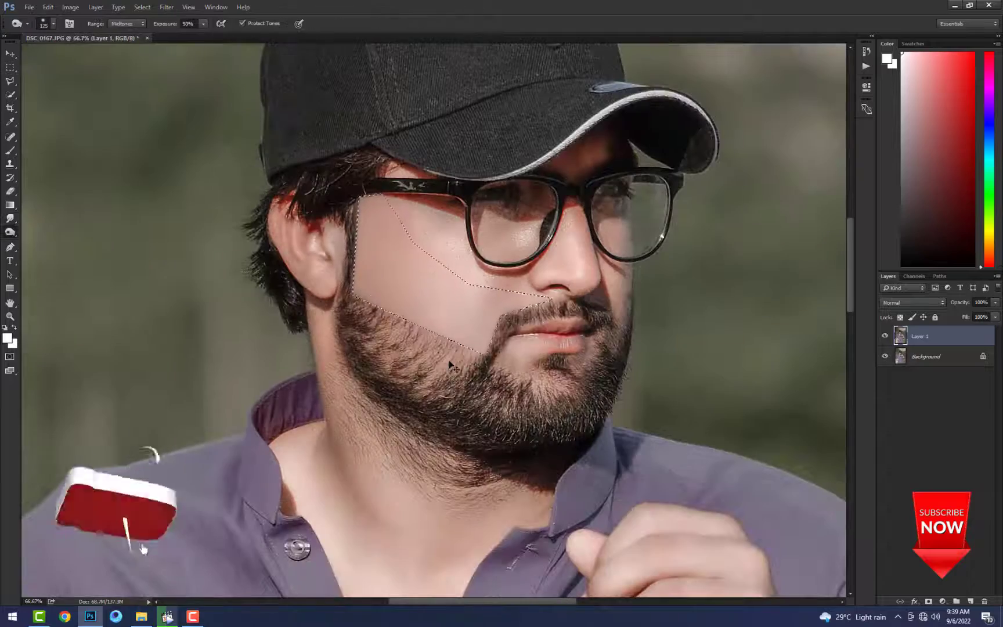
pyautogui.hotkey('ctrl', 'shift', 'i')
pyautogui.hotkey('ctrl', '-')
pyautogui.hotkey('ctrl', '-')
pyautogui.click(12, 67)
pyautogui.hotkey('ctrl', 'd')
pyautogui.hotkey('ctrl', 'e')
# Duplicate the background to a new layer and outline the neck from the ear down along the lower beard edge with the Polygonal Lasso.
pyautogui.hotkey('ctrl', 'j')
pyautogui.click(10, 81)
pyautogui.hotkey('ctrl', '+')
pyautogui.hotkey('ctrl', '+')
pyautogui.hotkey('ctrl', '+')
pyautogui.hotkey('ctrl', '+')
pyautogui.hotkey('ctrl', '+')
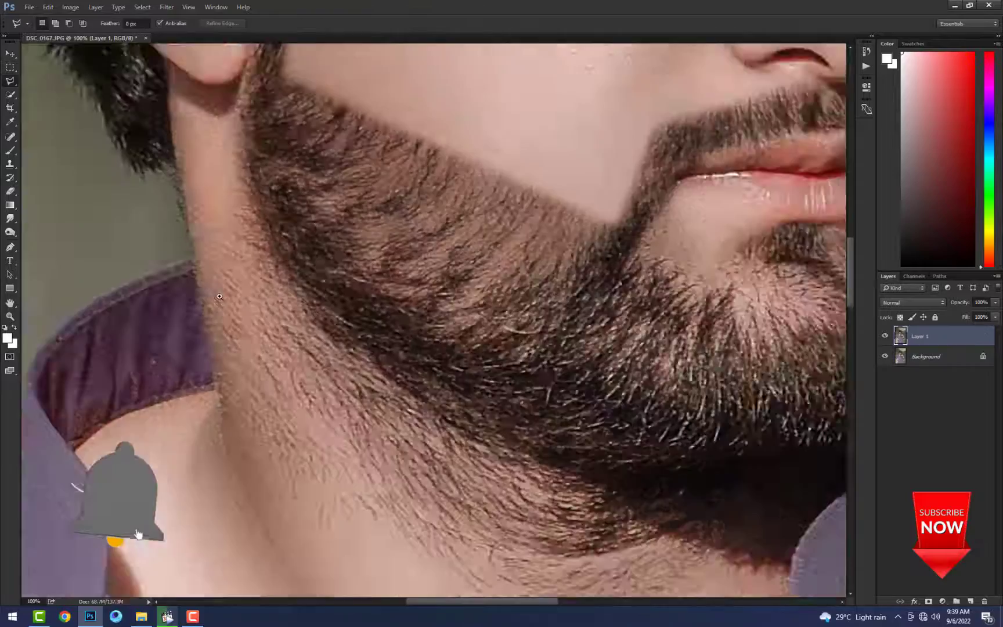
pyautogui.hotkey('ctrl', '-')
pyautogui.hotkey('ctrl', '-')
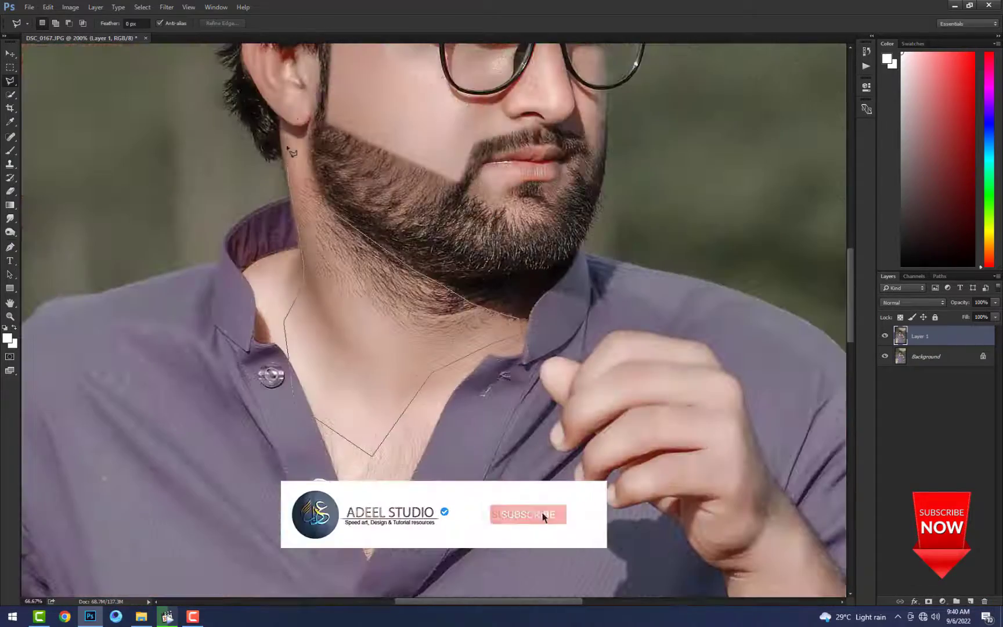
pyautogui.hotkey('ctrl', '+')
pyautogui.hotkey('ctrl', '+')
pyautogui.click(300, 299)
pyautogui.click(325, 286)
pyautogui.click(351, 267)
pyautogui.click(367, 480)
pyautogui.hotkey('ctrl', '-')
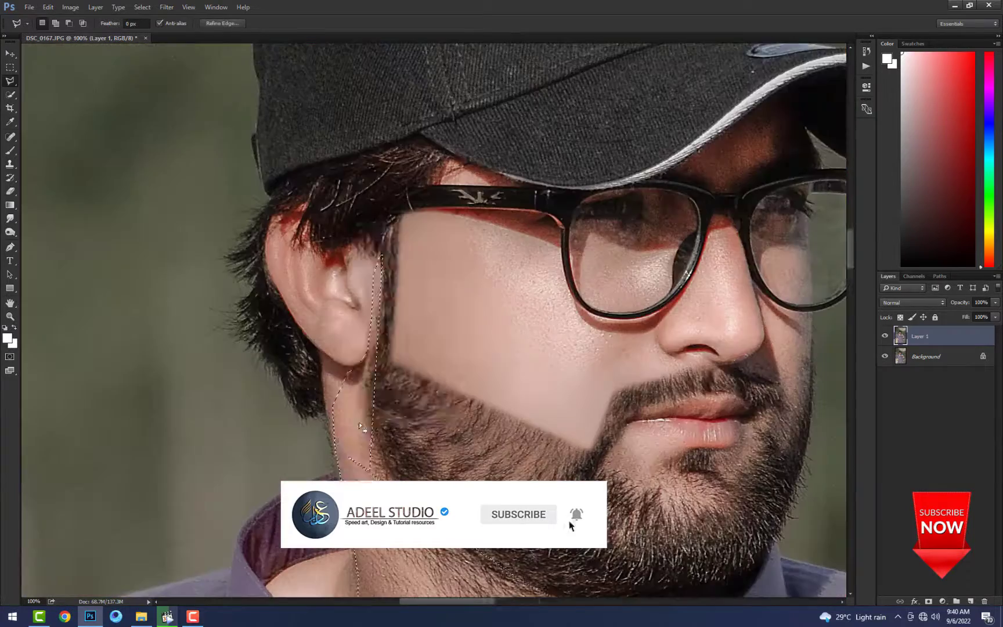
# Smooth the skin inside the neck selection with the Smudge tool at 23% strength and clear the selection.
pyautogui.moveTo(441, 371); pyautogui.dragTo(394, 260)
pyautogui.click(10, 218)
pyautogui.moveTo(350, 285); pyautogui.dragTo(393, 400)
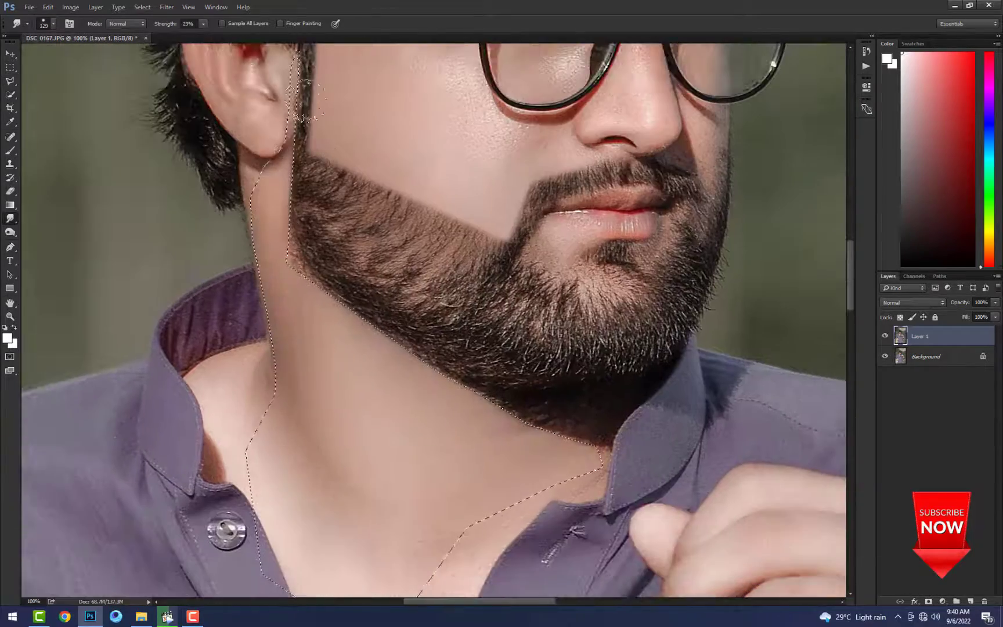
pyautogui.moveTo(296, 157); pyautogui.dragTo(308, 223)
pyautogui.press('m')
pyautogui.hotkey('ctrl', '-')
pyautogui.hotkey('ctrl', '-')
pyautogui.hotkey('ctrl', 'd')
# Make a feathered Polygonal Lasso selection of the chin skin between the near mouth corner and the soul patch.
pyautogui.hotkey('ctrl', '+')
pyautogui.hotkey('ctrl', '+')
pyautogui.hotkey('ctrl', '+')
pyautogui.keyDown('ctrl'); pyautogui.click(439, 270); pyautogui.keyUp('ctrl')
pyautogui.press('l')
pyautogui.click(345, 289)
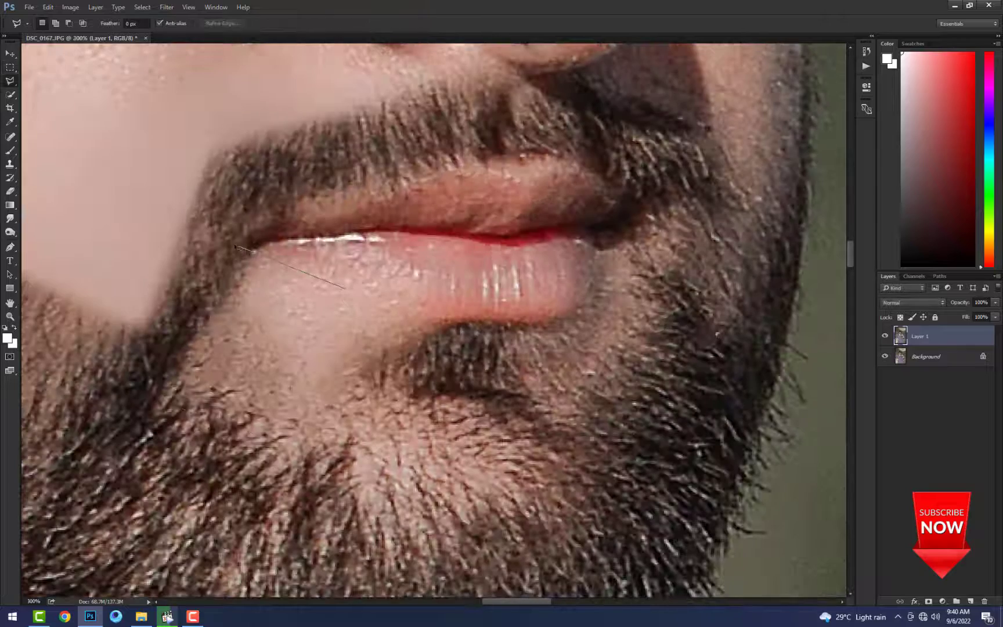
pyautogui.click(414, 315)
pyautogui.click(345, 288)
pyautogui.rightClick(282, 309)
pyautogui.click(313, 338)
pyautogui.press('Return')
# Smudge the stubble inside the near-side chin selection into smooth skin and clear the selection.
pyautogui.click(10, 218)
pyautogui.moveTo(205, 314)
pyautogui.mouseDown()
pyautogui.moveTo(332, 380)
pyautogui.moveTo(289, 257)
pyautogui.mouseUp()
pyautogui.click(10, 68)
pyautogui.hotkey('ctrl', 'd')
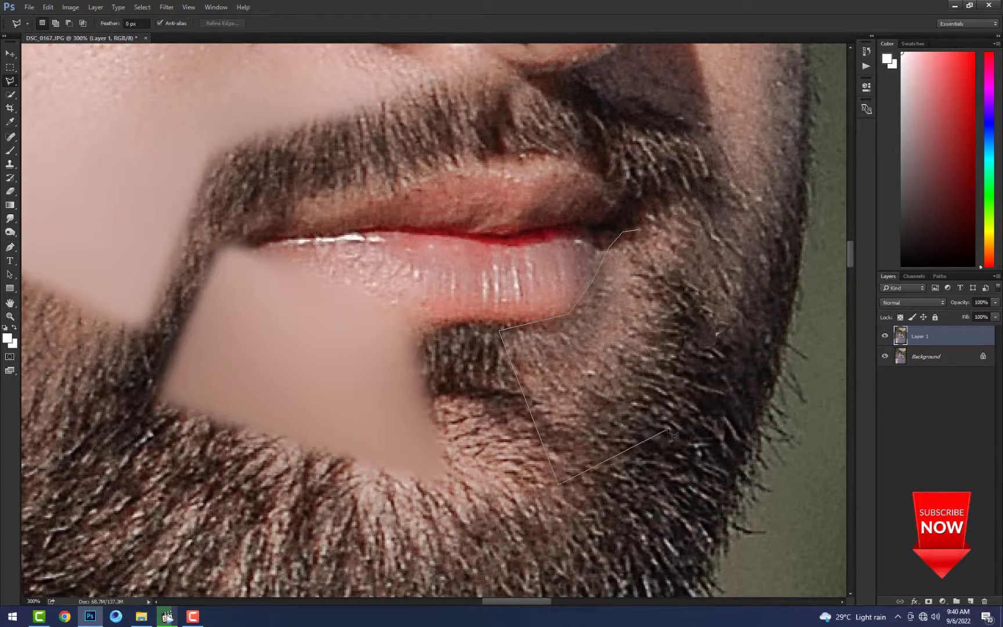
# Select the chin area between the soul patch and the far side of the beard with the Polygonal Lasso and feather it.
pyautogui.click(689, 405)
pyautogui.click(641, 229)
pyautogui.rightClick(629, 295)
pyautogui.click(658, 325)
pyautogui.press('Return')
# Smudge the far-side chin selection into smooth skin, clear the selection and merge the layer down.
pyautogui.click(10, 218)
pyautogui.moveTo(626, 278)
pyautogui.mouseDown()
pyautogui.moveTo(516, 355)
pyautogui.moveTo(622, 380)
pyautogui.moveTo(629, 342)
pyautogui.mouseUp()
pyautogui.click(10, 67)
pyautogui.hotkey('ctrl', 'd')
pyautogui.scroll(-7, 429, 325)
pyautogui.hotkey('ctrl', 'e')
# Smooth the cheek beside the glasses with the Smudge tool at 18% strength and brush size 200.
pyautogui.scroll(6, 432, 218)
pyautogui.click(10, 218)
pyautogui.press('[')
pyautogui.press('[')
pyautogui.press('[')
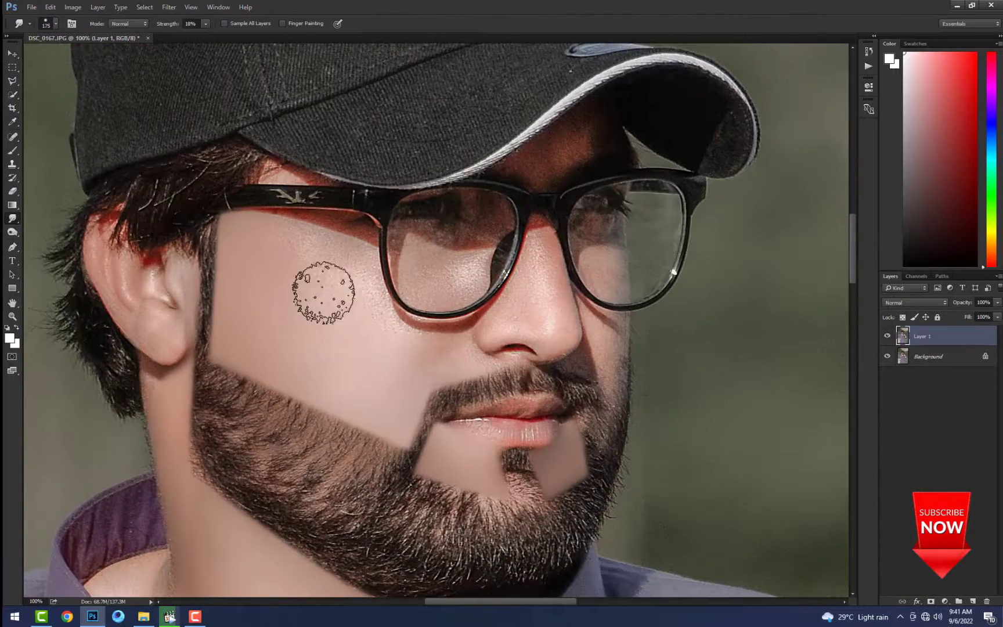
pyautogui.press(']')
pyautogui.press(']')
pyautogui.press(']')
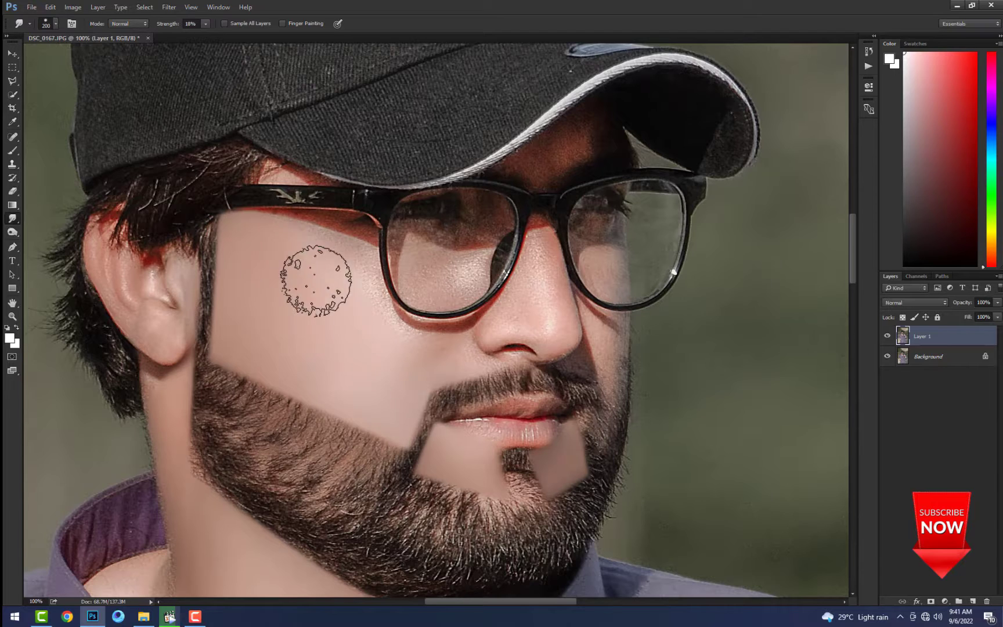
# Smooth the skin visible through the near glasses lens with a smaller Smudge brush at 18% strength.
pyautogui.keyDown('ctrl'); pyautogui.click(483, 259); pyautogui.keyUp('ctrl')
pyautogui.press('[')
pyautogui.press('[')
pyautogui.press('[')
pyautogui.press('[')
pyautogui.press('[')
pyautogui.moveTo(470, 265)
pyautogui.mouseDown()
pyautogui.moveTo(418, 340)
pyautogui.moveTo(393, 304)
pyautogui.moveTo(393, 327)
pyautogui.mouseUp()
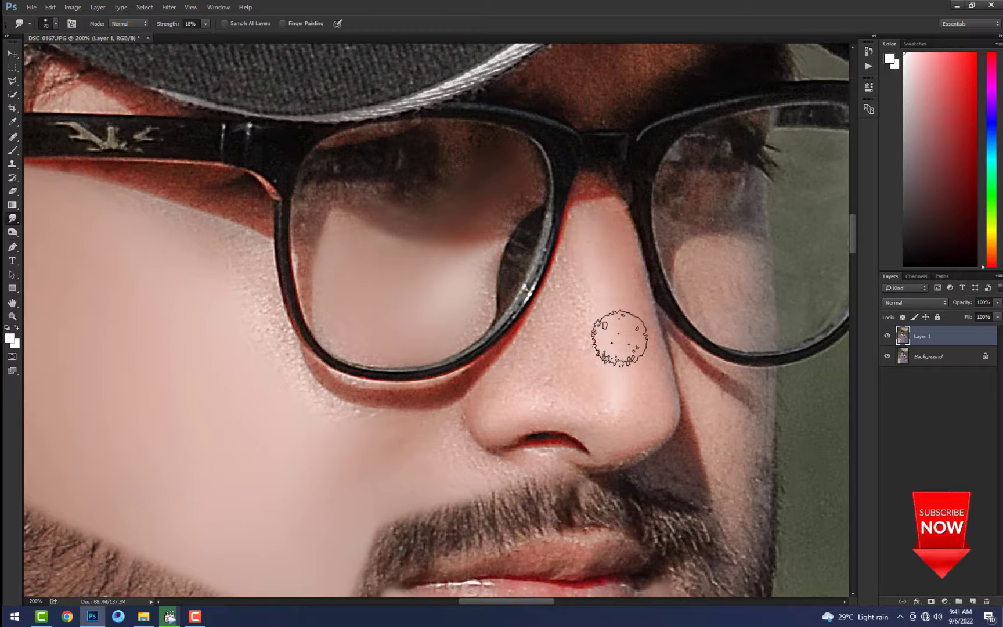
# Smudge the nose and the far cheek smooth with a brush of size 60 to 70.
pyautogui.press(']')
pyautogui.press(']')
pyautogui.moveTo(585, 228); pyautogui.dragTo(564, 343)
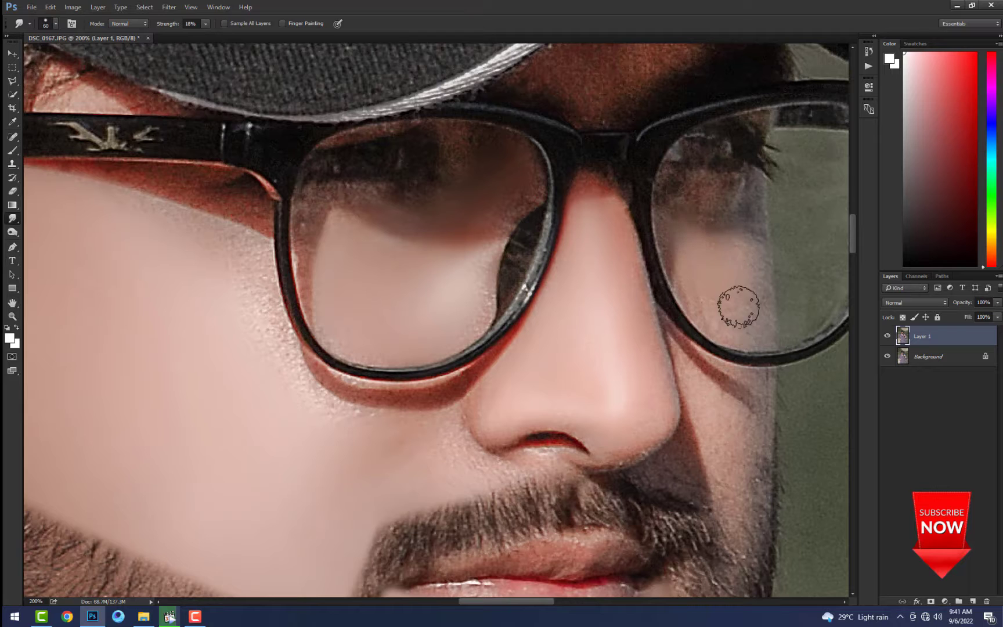
pyautogui.moveTo(573, 259); pyautogui.dragTo(409, 85)
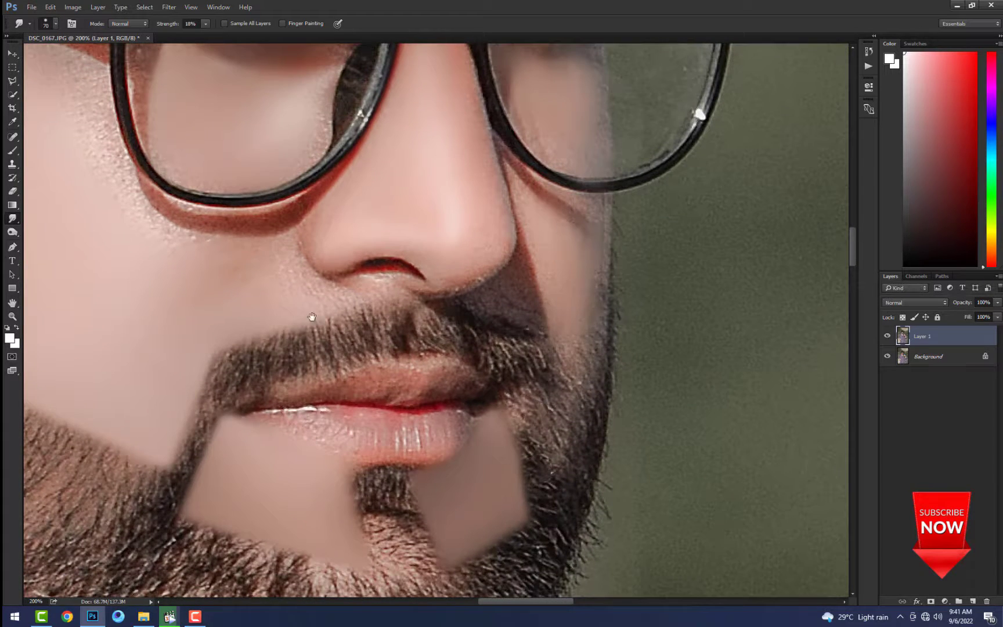
pyautogui.moveTo(311, 316); pyautogui.dragTo(428, 388)
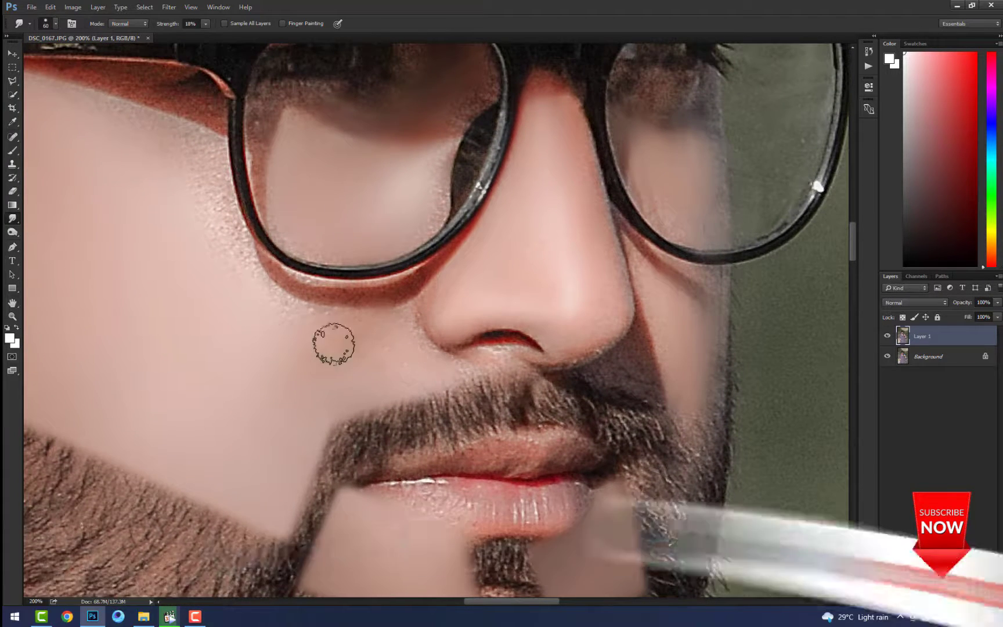
# Smooth the skin under the near lens and temple with Smudge at size 80, and the lower lip at size 50.
pyautogui.press(']')
pyautogui.press(']')
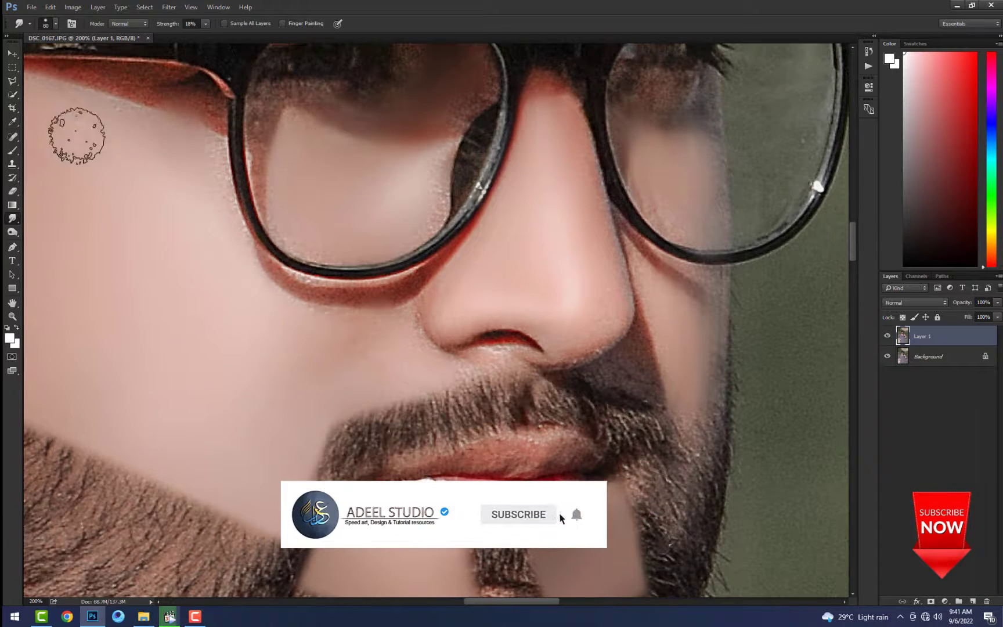
pyautogui.scroll(-5, 436, 319)
pyautogui.press('[')
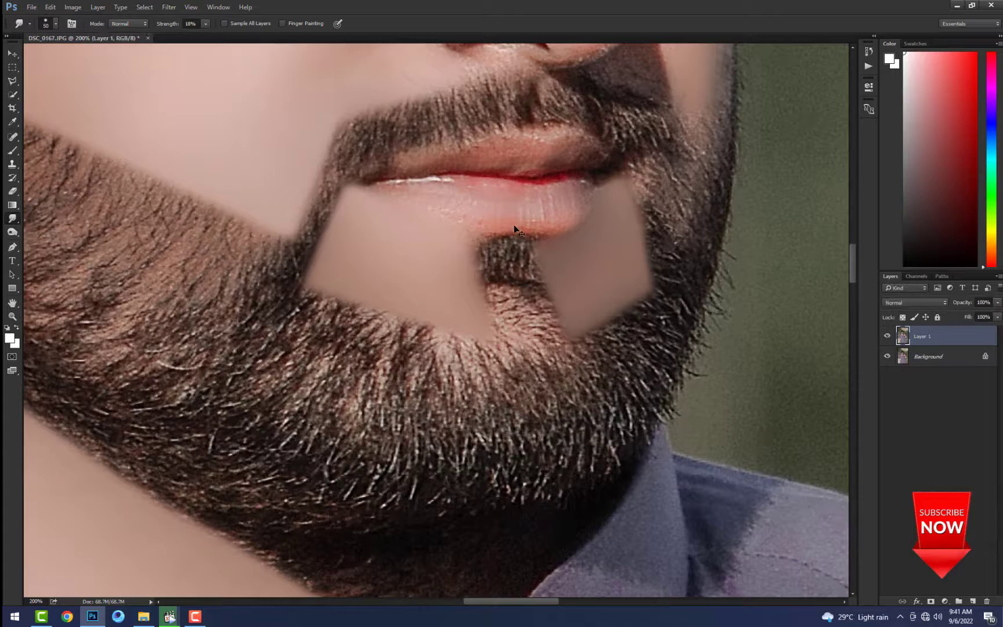
# Strongly boost the duplicate layer's saturation with Hue/Saturation and hide the layer with a black layer mask.
pyautogui.hotkey('ctrl', 'u')
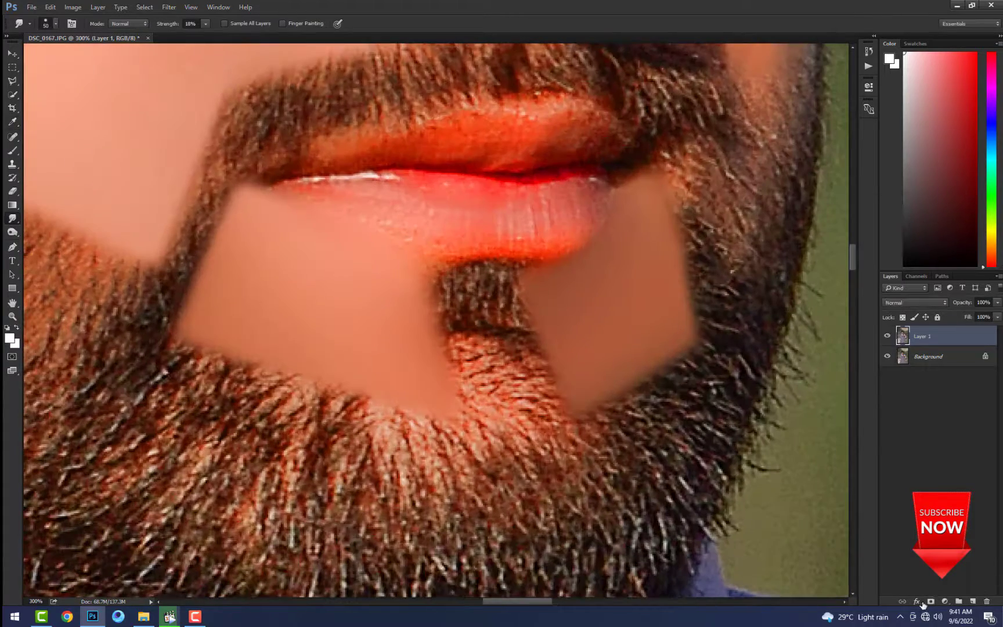
pyautogui.scroll(1, 451, 170)
pyautogui.press('e')
pyautogui.scroll(-1, 464, 203)
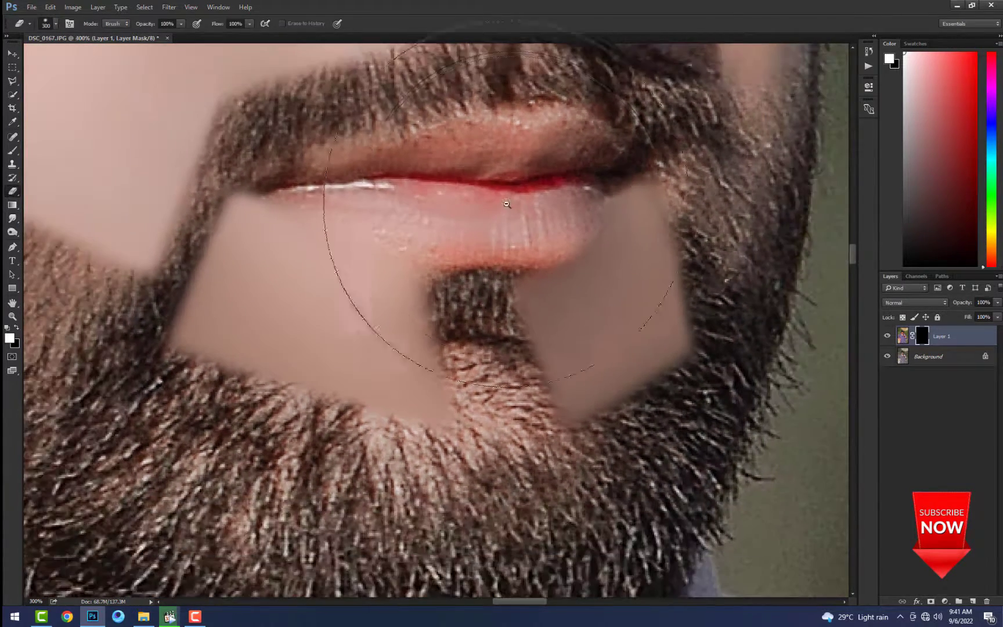
# Reveal the saturated red on the lips by erasing the layer mask with a small Eraser brush at 100% opacity.
pyautogui.press('[')
pyautogui.press('[')
pyautogui.press('[')
pyautogui.press('[')
pyautogui.press('[')
pyautogui.press('[')
pyautogui.press('[')
pyautogui.press('[')
pyautogui.press('[')
pyautogui.press('[')
pyautogui.scroll(-2, 514, 199)
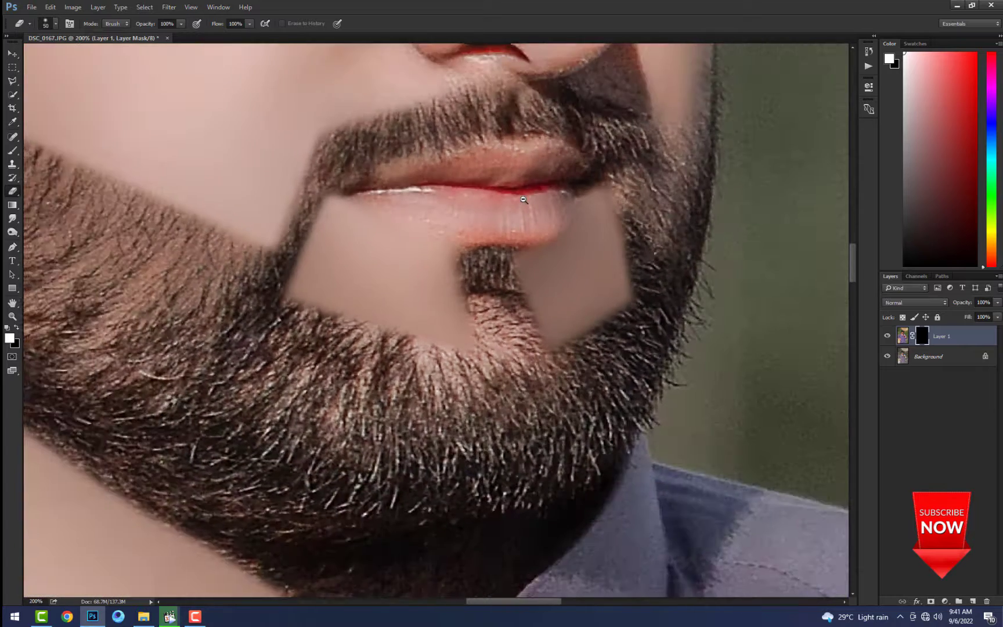
pyautogui.press('x')
pyautogui.moveTo(518, 203)
pyautogui.mouseDown()
pyautogui.moveTo(490, 195)
pyautogui.moveTo(522, 186)
pyautogui.moveTo(459, 199)
pyautogui.moveTo(499, 211)
pyautogui.moveTo(525, 203)
pyautogui.mouseUp()
pyautogui.hotkey('ctrl', 'z')
pyautogui.press(']')
pyautogui.press(']')
pyautogui.press('[')
pyautogui.press('[')
pyautogui.press('[')
pyautogui.press('[')
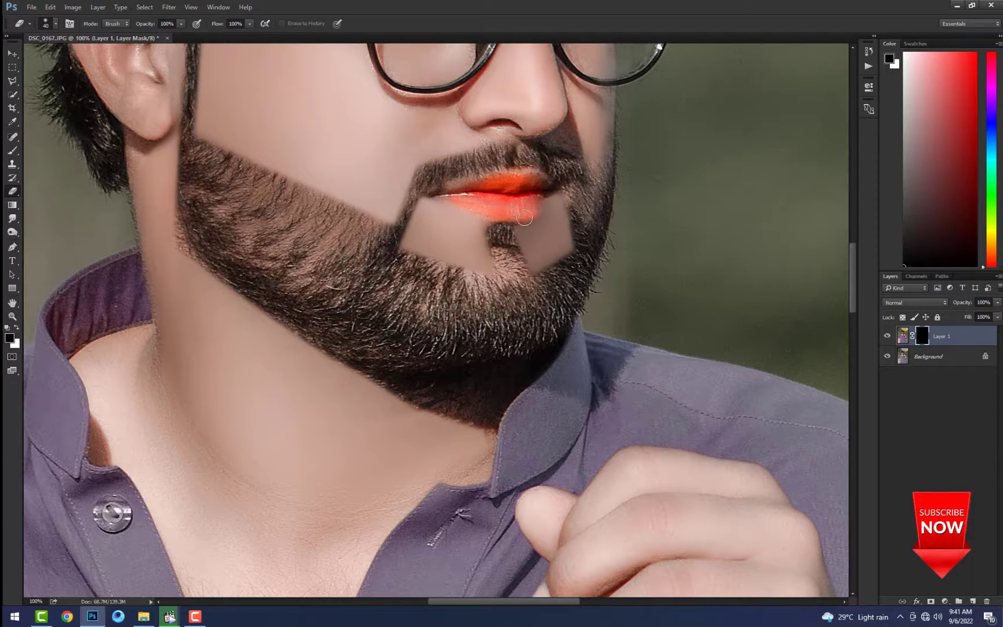
pyautogui.scroll(-3, 524, 217)
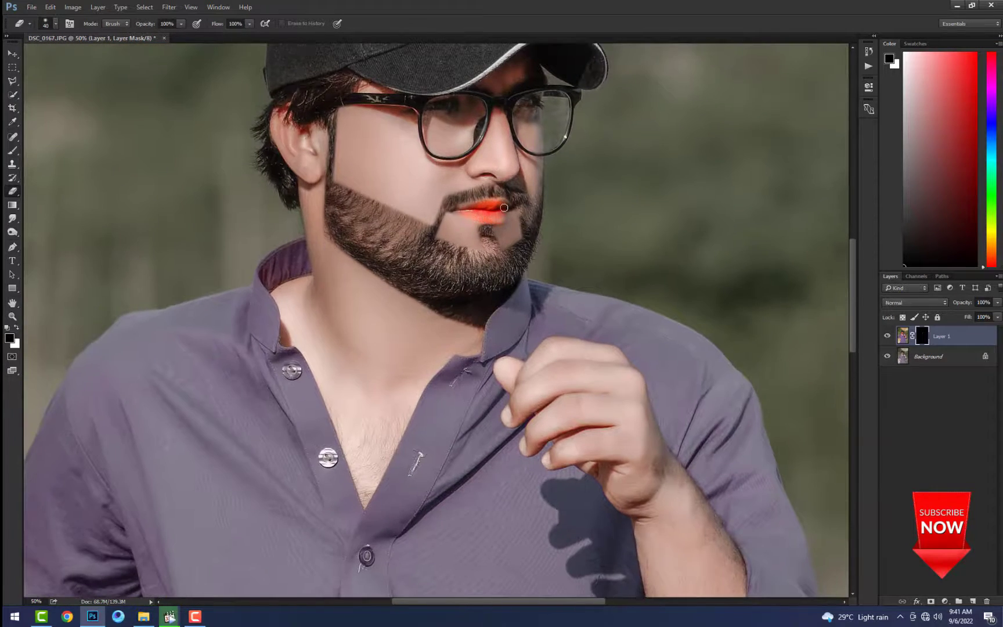
pyautogui.scroll(1, 504, 207)
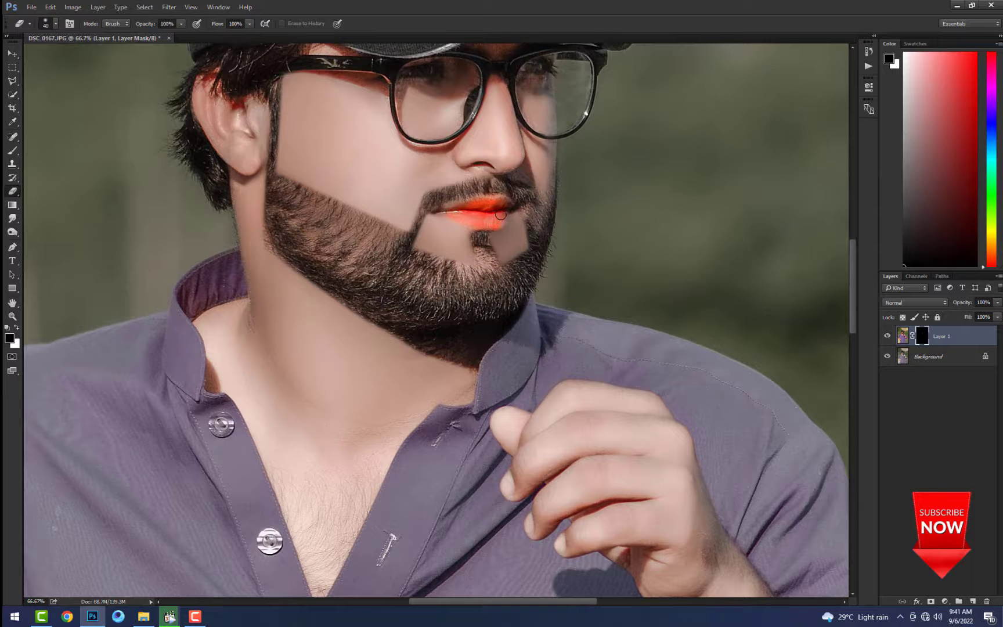
pyautogui.press(']')
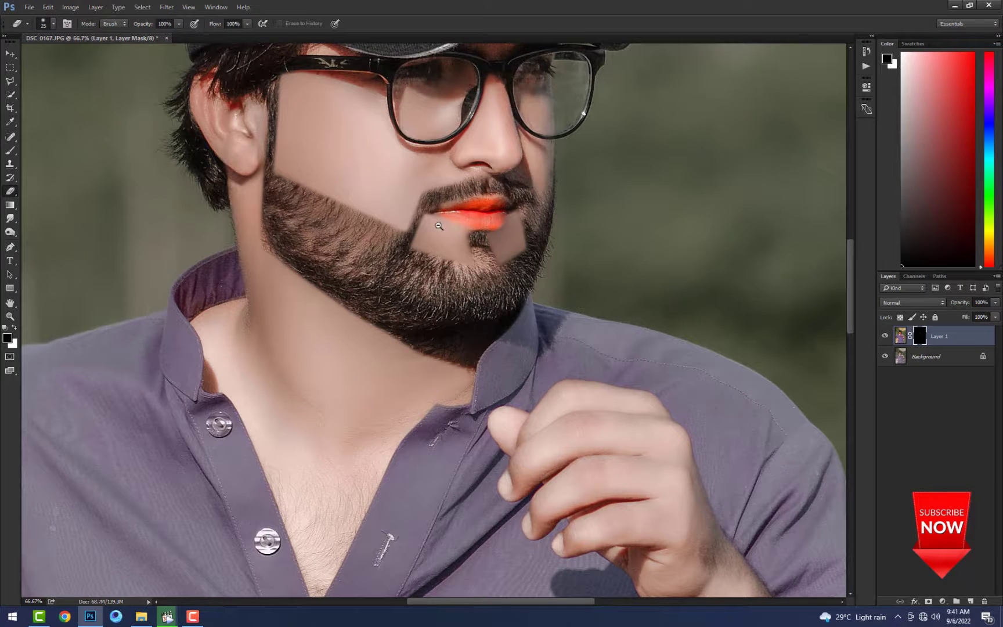
# Lower the lip colour layer's opacity to 31% and merge it into the background.
pyautogui.scroll(-1, 439, 226)
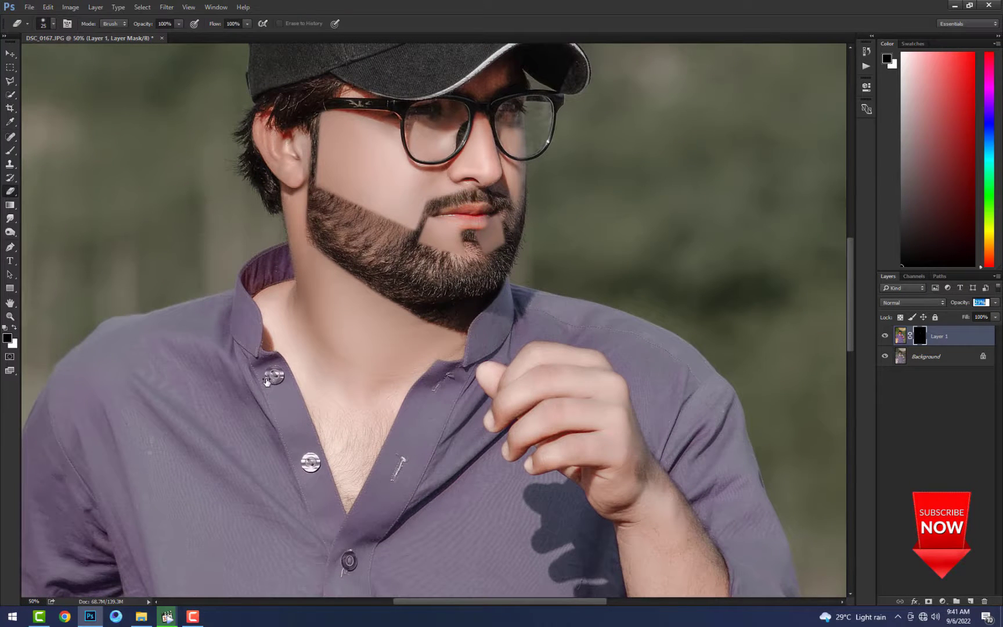
pyautogui.scroll(-5, 339, 360)
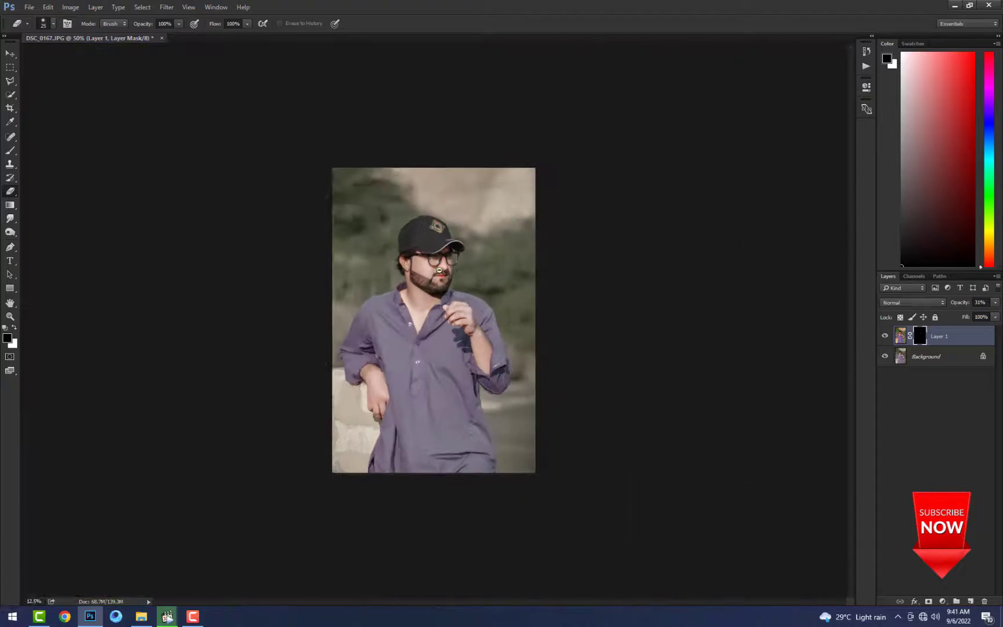
pyautogui.scroll(3, 458, 218)
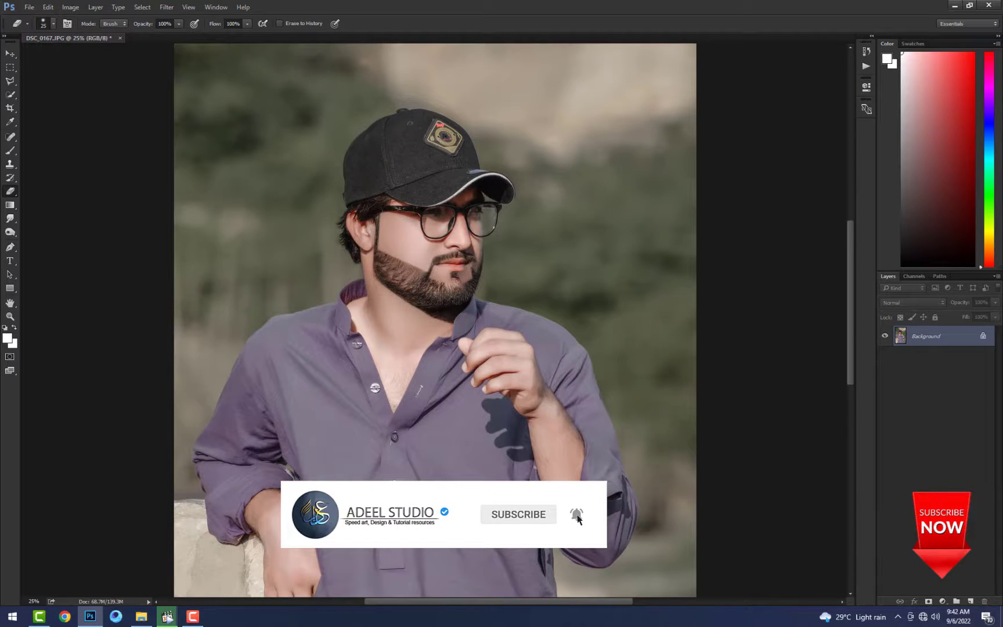
# Duplicate the background, add a Selective Color adjustment layer and slightly increase Black in the Blacks range.
pyautogui.hotkey('ctrl', 'j')
pyautogui.click(942, 601)
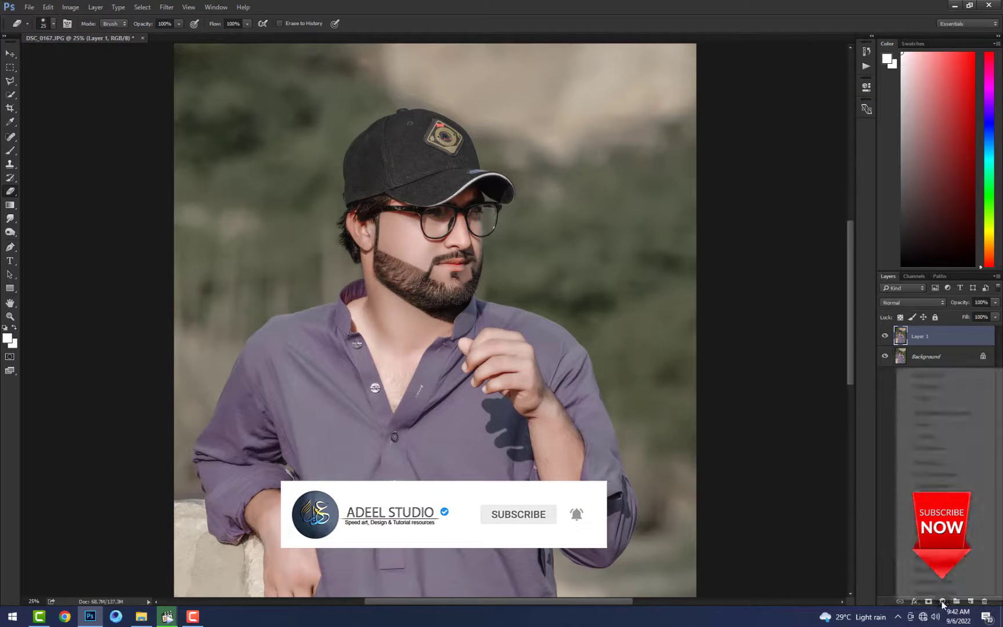
pyautogui.click(945, 596)
pyautogui.click(764, 124)
pyautogui.click(766, 197)
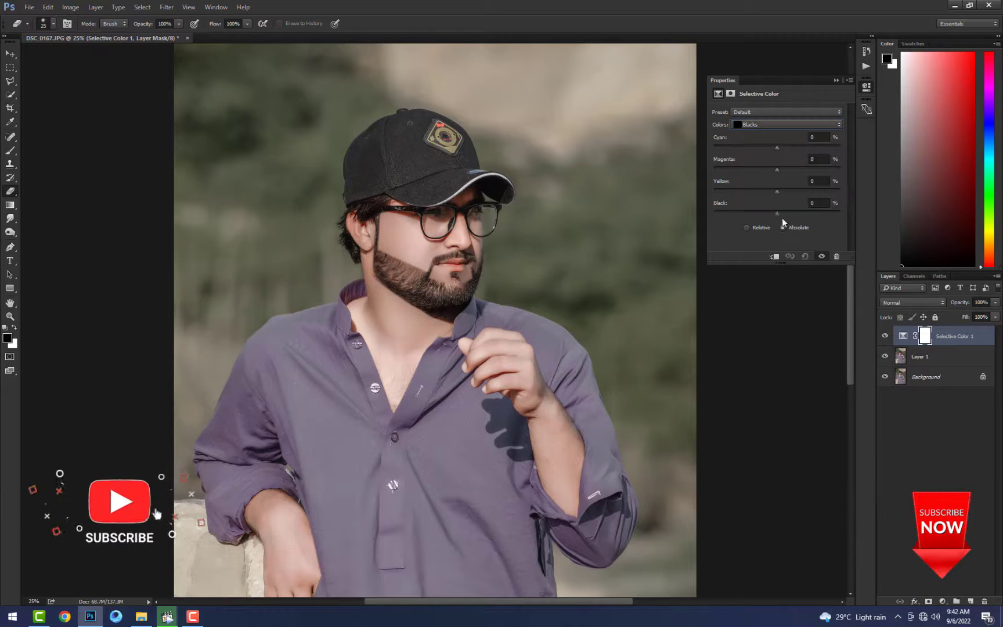
pyautogui.click(782, 214)
pyautogui.click(836, 81)
pyautogui.hotkey('ctrl', '-')
pyautogui.hotkey('ctrl', '-')
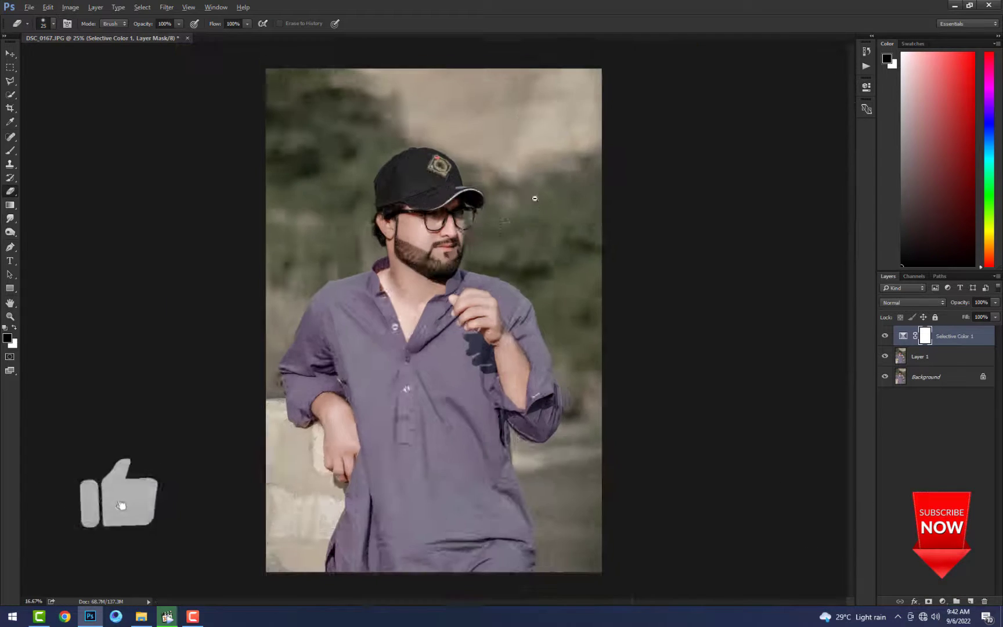
# Merge the Selective Color adjustment and the duplicate layers into the background.
pyautogui.hotkey('ctrl', 'j')
pyautogui.hotkey('ctrl', '+')
pyautogui.hotkey('ctrl', 'e')
pyautogui.hotkey('ctrl', 'e')
pyautogui.hotkey('ctrl', 'e')
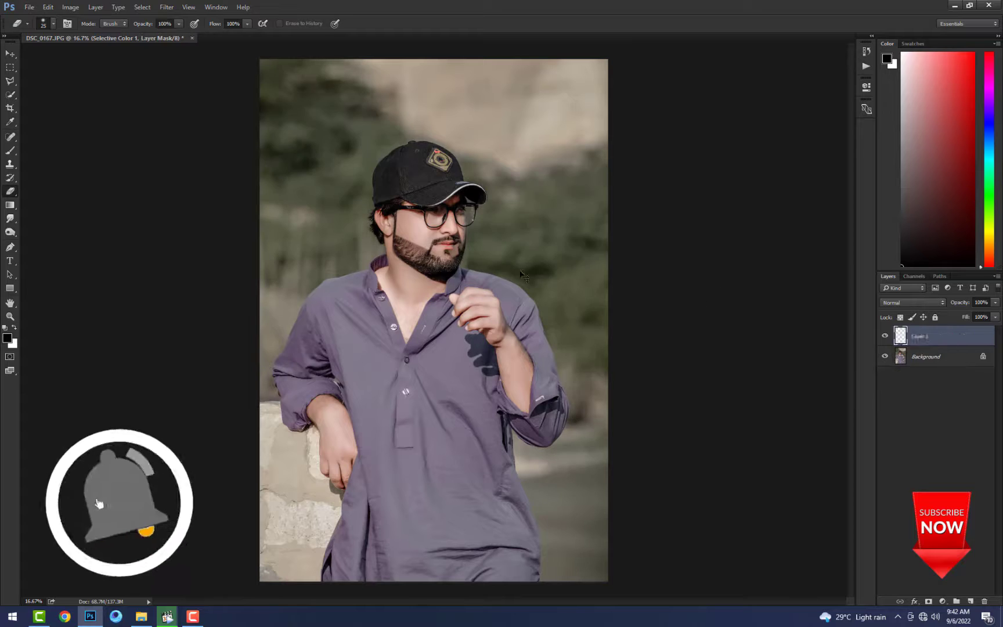
# Duplicate the background, open the copy in the Camera Raw Filter and set Temperature to -10.
pyautogui.scroll(1, 376, 119)
pyautogui.hotkey('ctrl', 'j')
pyautogui.click(167, 7)
pyautogui.click(192, 69)
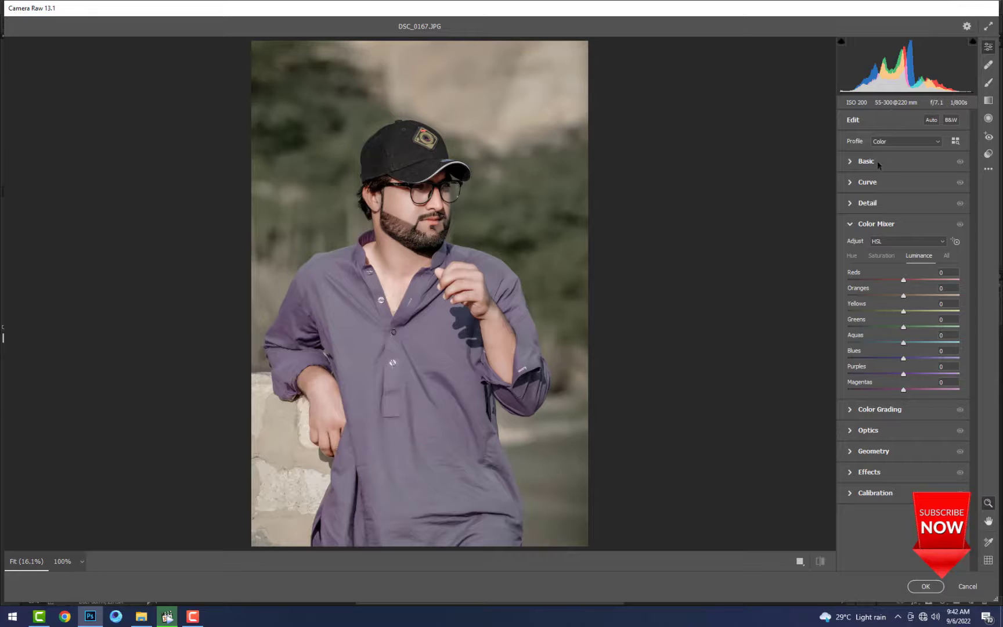
pyautogui.click(877, 162)
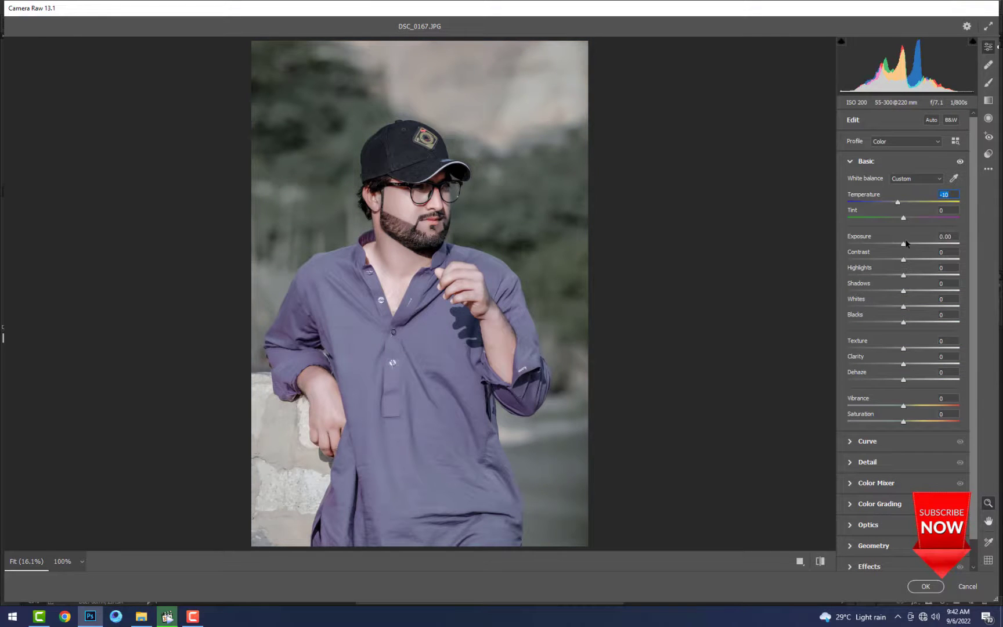
# Set Exposure to +0.20, Blacks to +22, Texture to +37, Clarity to +7 and Dehaze to +15.
pyautogui.moveTo(907, 243); pyautogui.dragTo(908, 246)
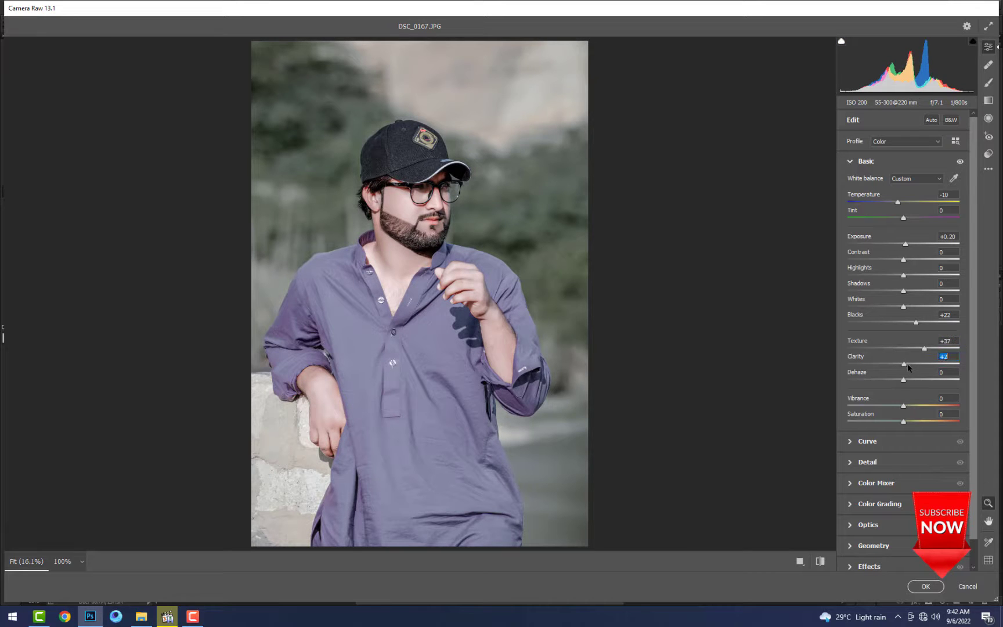
pyautogui.moveTo(907, 383); pyautogui.dragTo(916, 380)
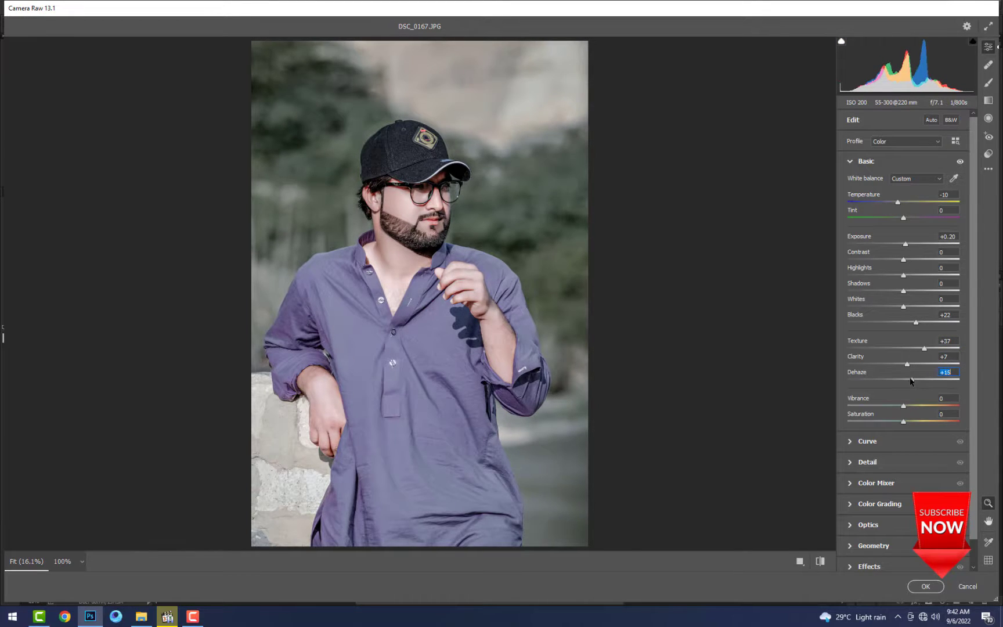
pyautogui.scroll(3, 431, 245)
pyautogui.scroll(-3, 432, 245)
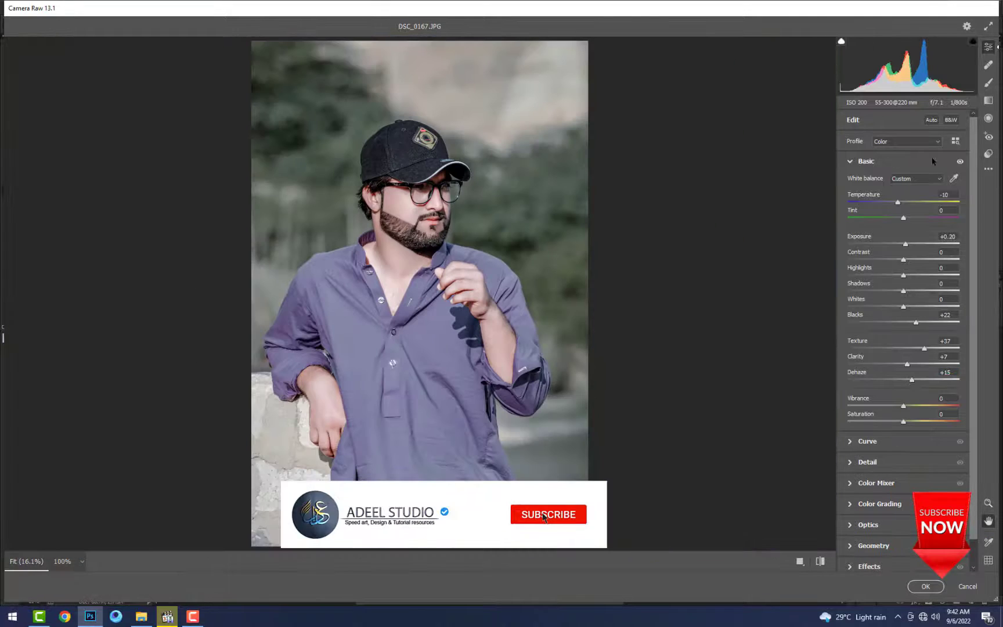
# Choose the indoor white user preset in Camera Raw and apply the filter to the layer.
pyautogui.click(989, 158)
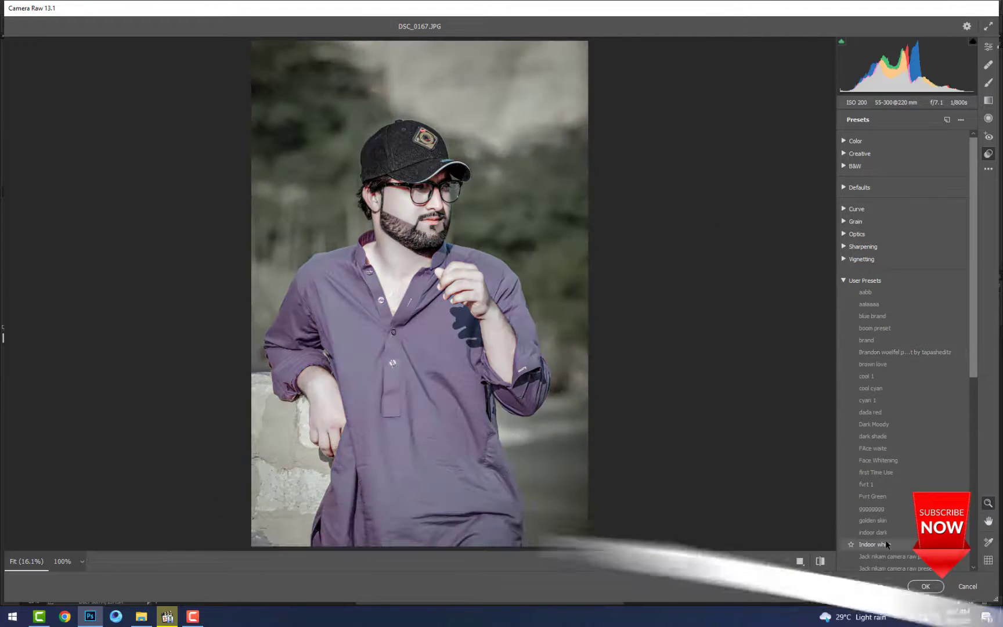
pyautogui.click(885, 540)
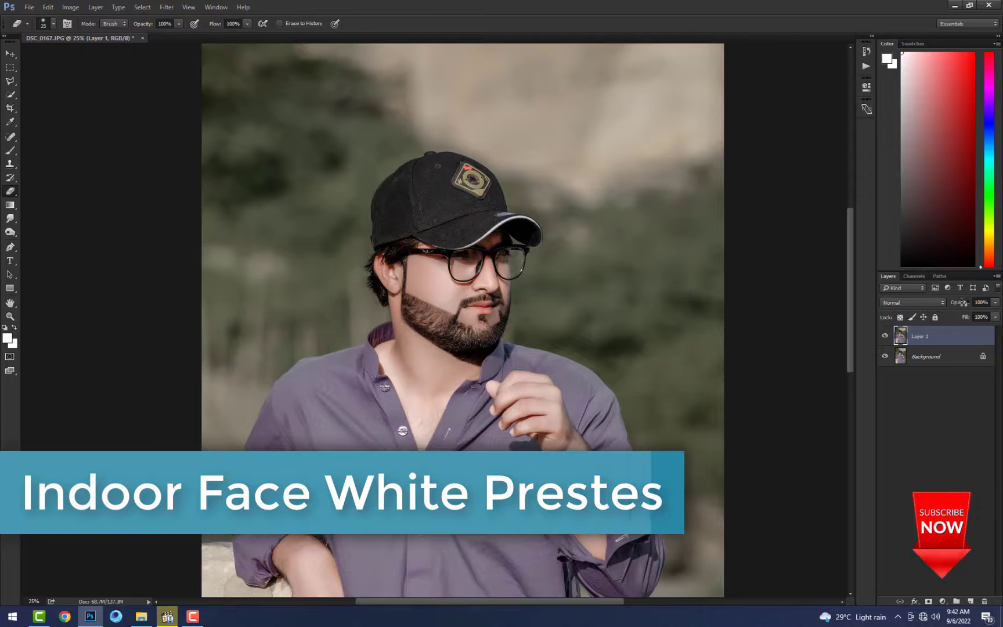
# Lower the opacity of the Camera Raw layer to 45% and merge it into the background.
pyautogui.moveTo(964, 303); pyautogui.dragTo(732, 324)
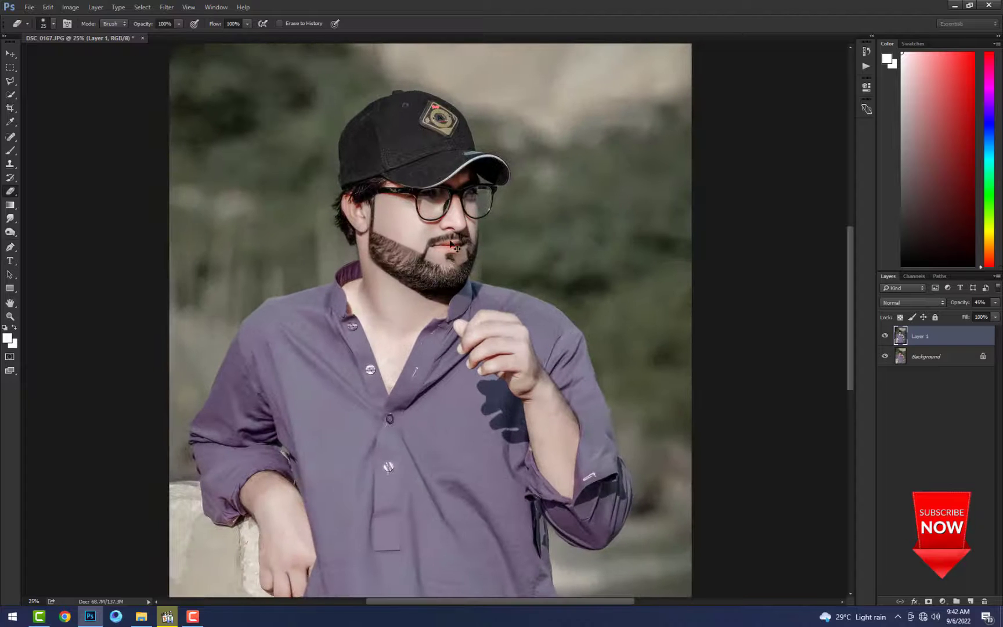
pyautogui.hotkey('ctrl', 'shift', 'e')
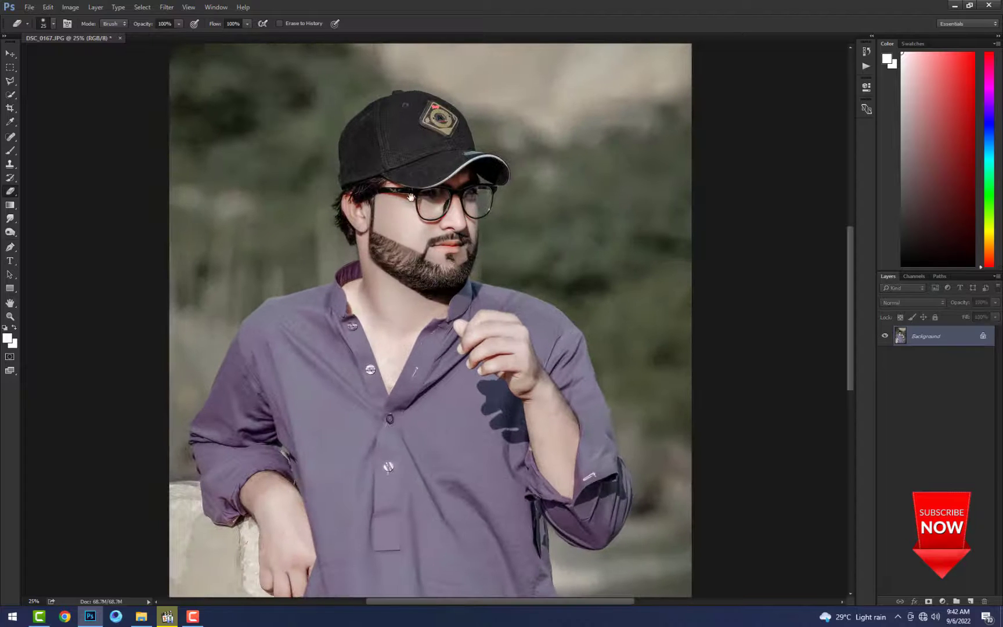
# Duplicate the background and brighten the copy with Levels, setting the midtone input to 1.31 and the white input to 245.
pyautogui.keyDown('ctrl'); pyautogui.click(410, 197); pyautogui.keyUp('ctrl')
pyautogui.keyDown('ctrl'); pyautogui.click(409, 197); pyautogui.keyUp('ctrl')
pyautogui.hotkey('ctrl', 'j')
pyautogui.hotkey('ctrl', 'l')
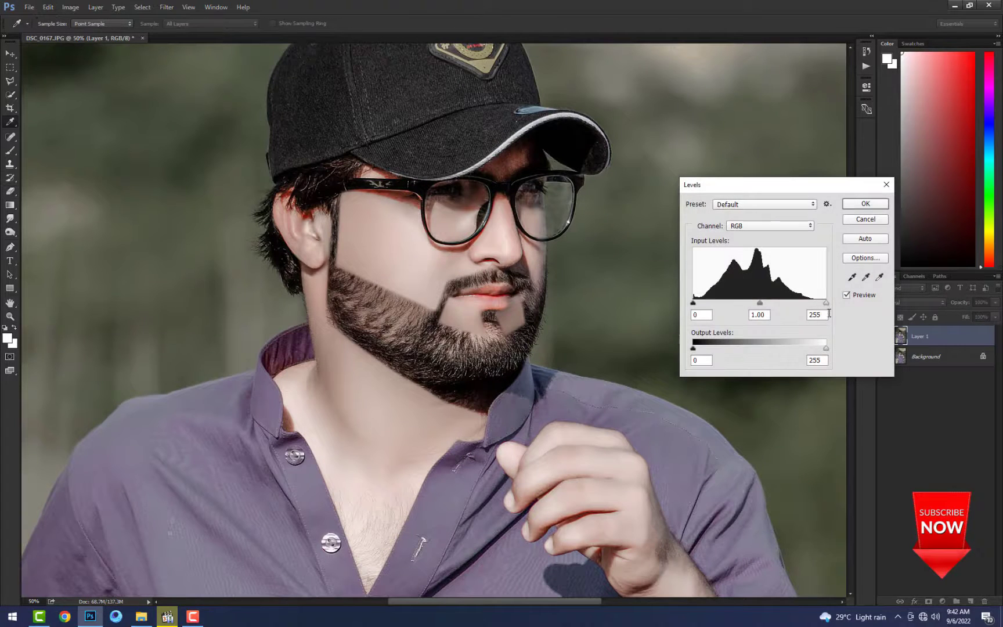
pyautogui.moveTo(825, 303); pyautogui.dragTo(820, 303)
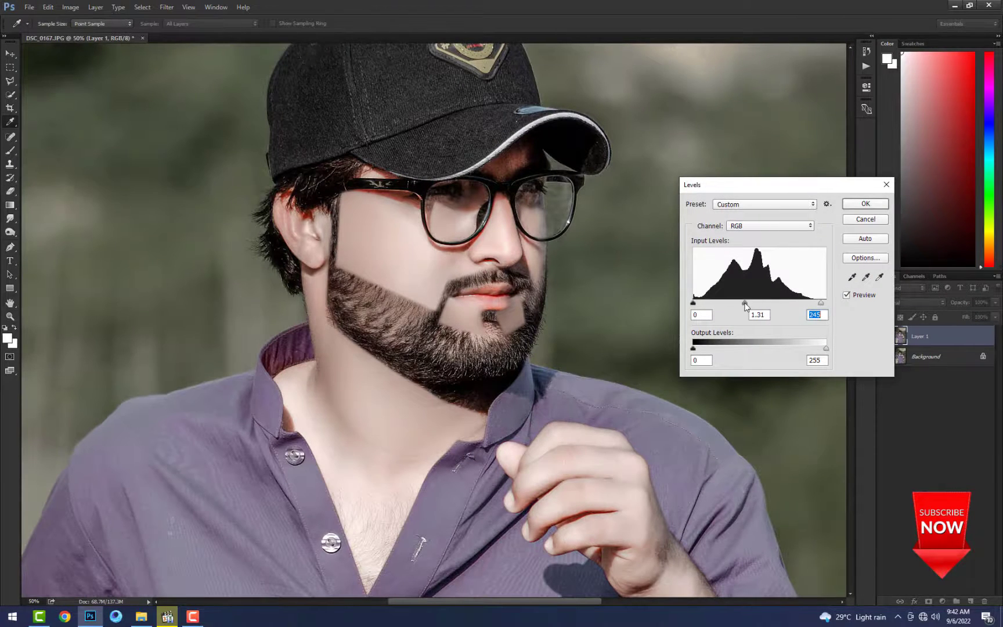
pyautogui.press('Return')
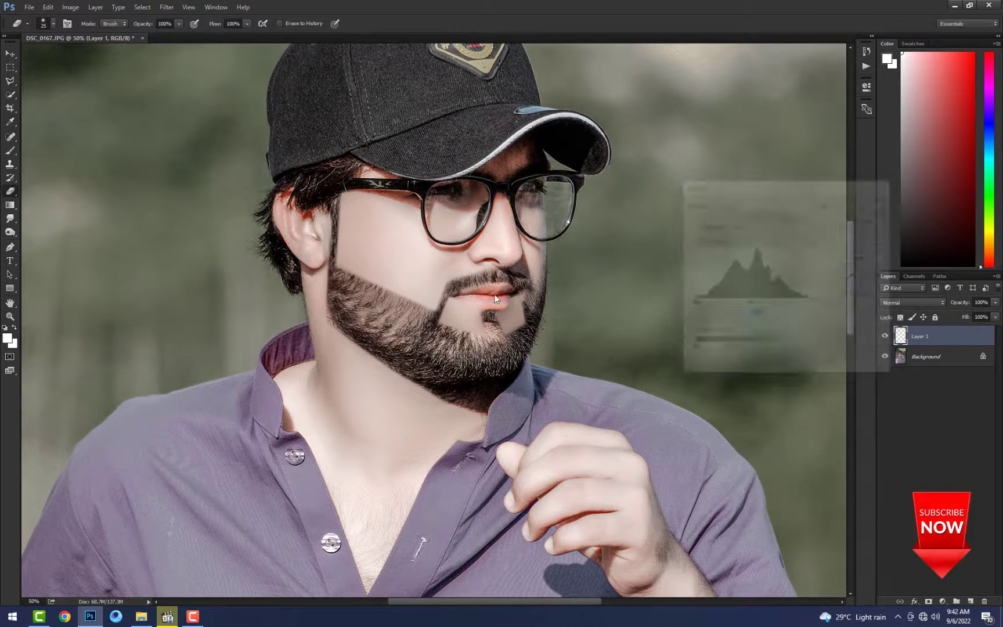
# Duplicate the brightened layer and apply a dark edge vignette to the copy with the Camera Raw Filter's Vignetting effect.
pyautogui.scroll(-4, 493, 270)
pyautogui.hotkey('ctrl', 'j')
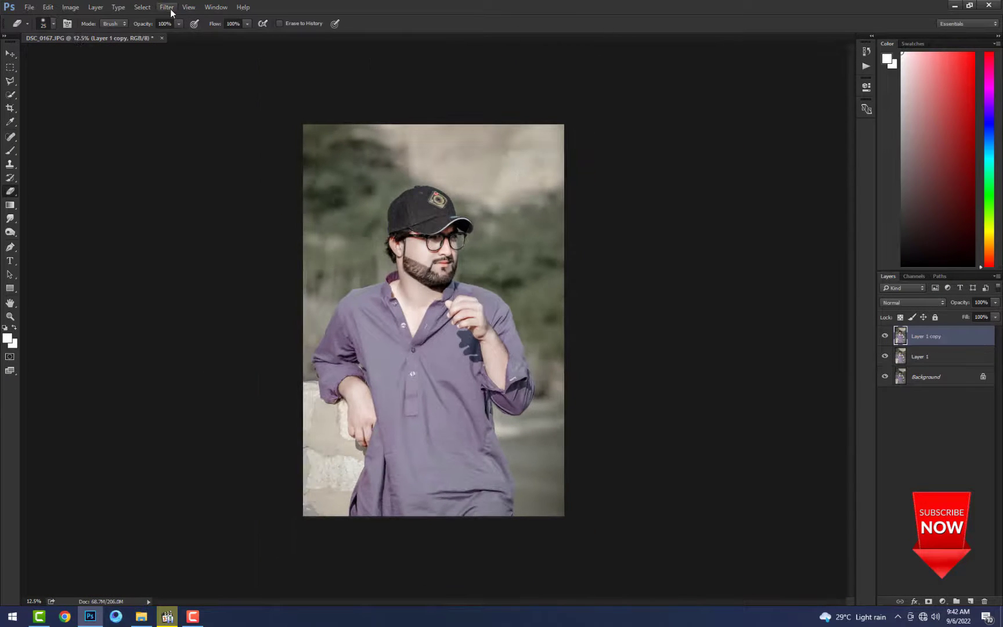
pyautogui.click(172, 11)
pyautogui.click(191, 67)
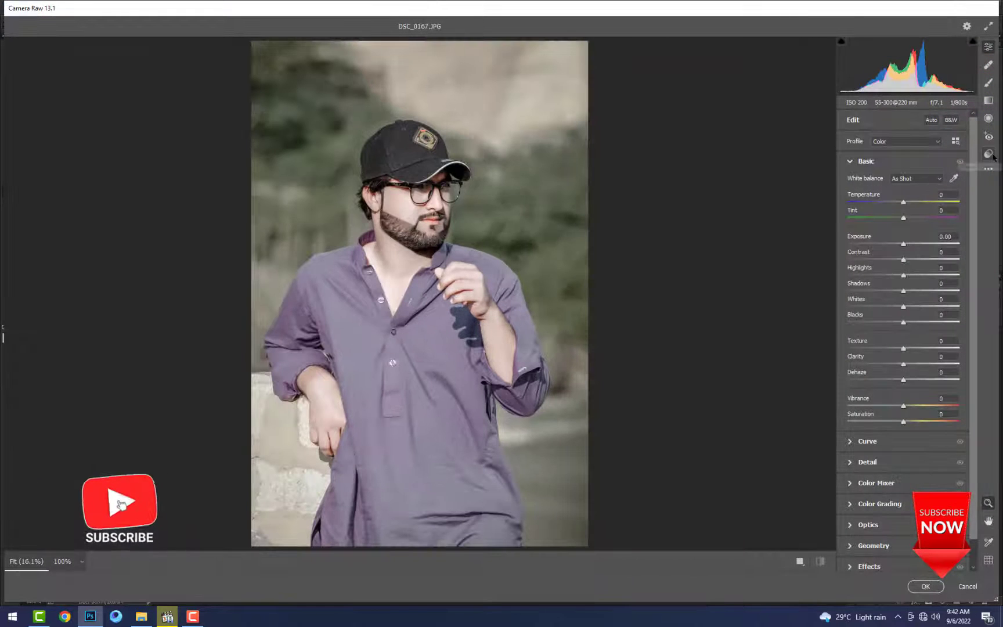
pyautogui.scroll(-2, 962, 471)
pyautogui.click(889, 536)
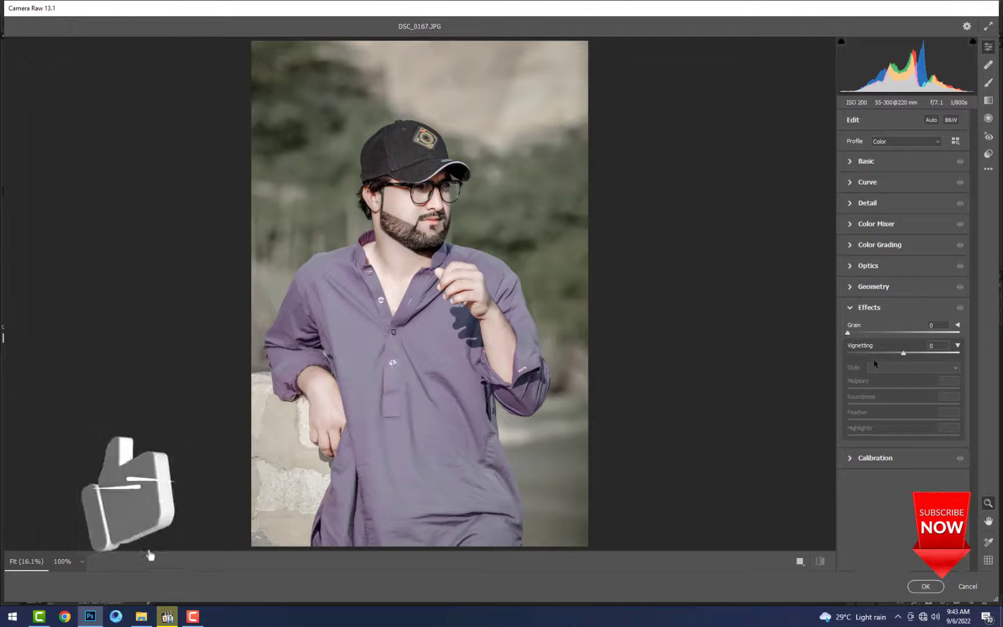
pyautogui.moveTo(903, 352); pyautogui.dragTo(863, 353)
pyautogui.press('Return')
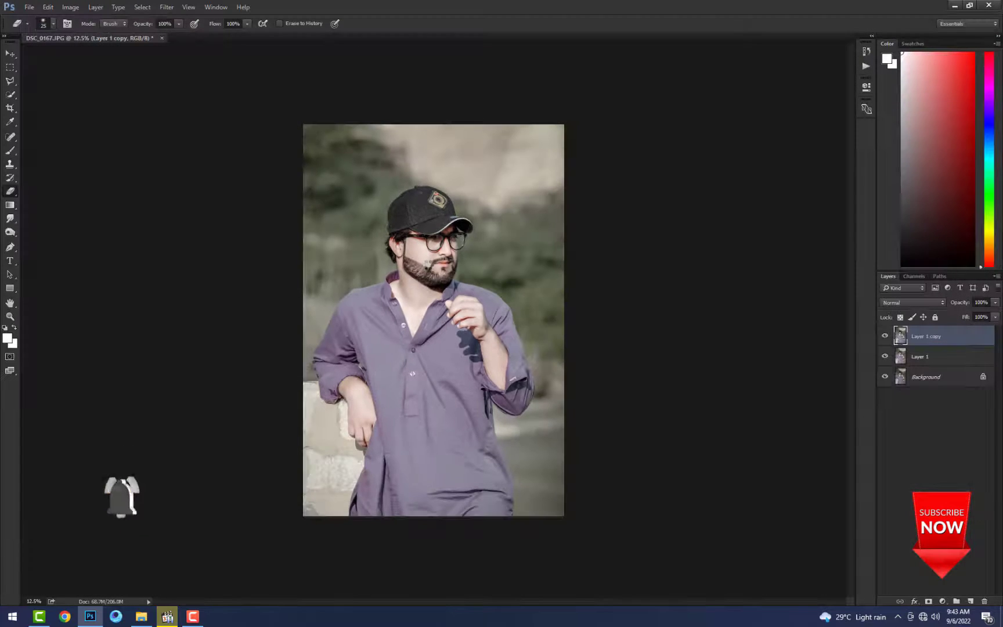
# Raise the colour saturation of the vignetted layer copy with a Hue/Saturation adjustment.
pyautogui.hotkey('ctrl', 'u')
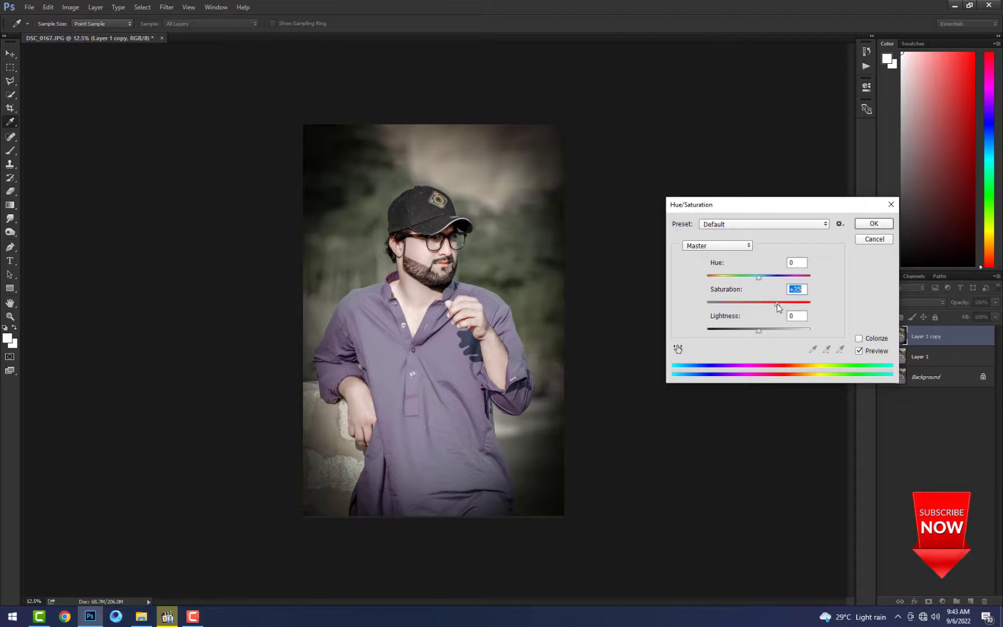